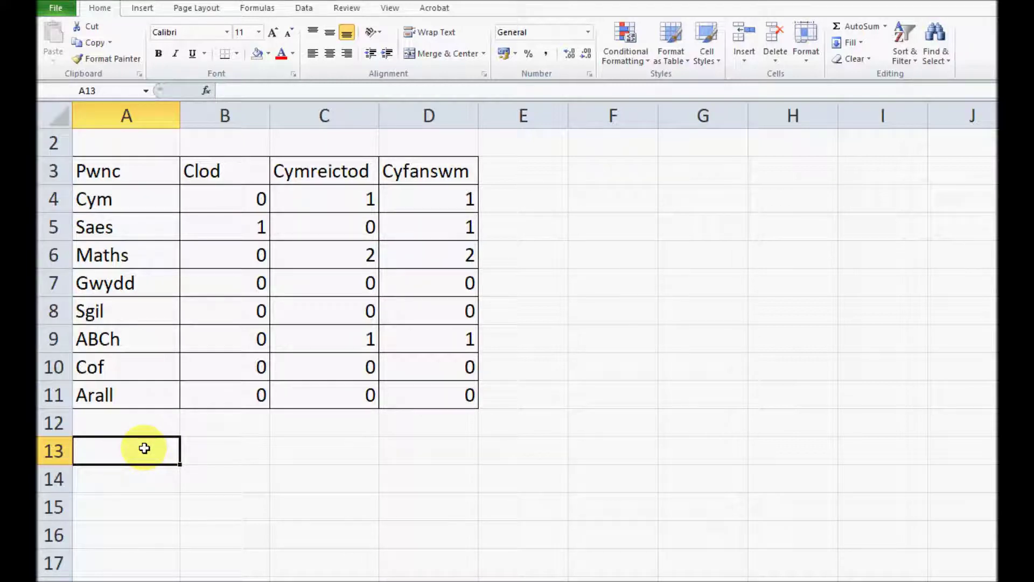
- Label cell A13 with a formula that links to the Cyfanswm heading in D3
type("=")
left_click(443, 175)
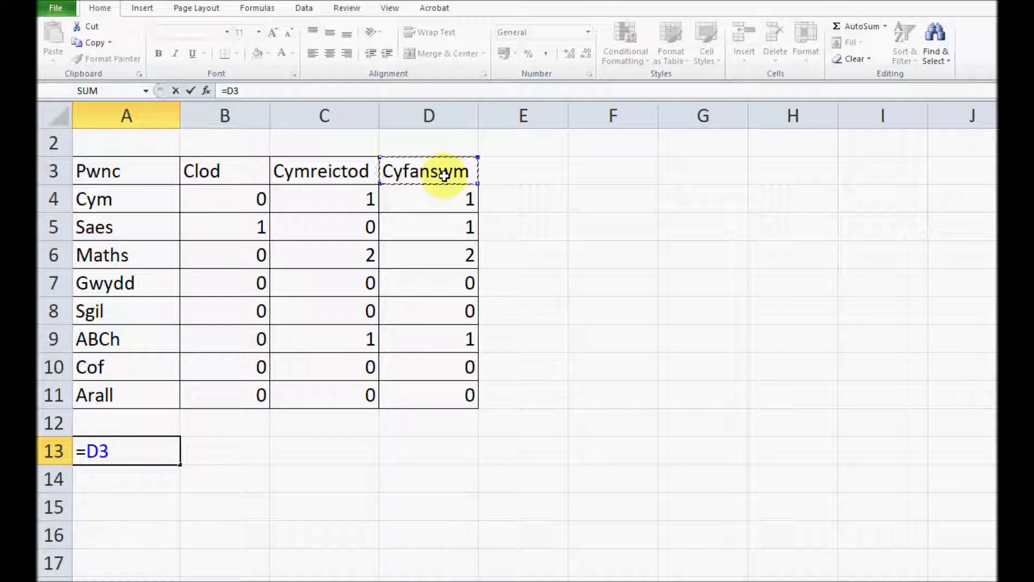
key("Return")
left_click(140, 443)
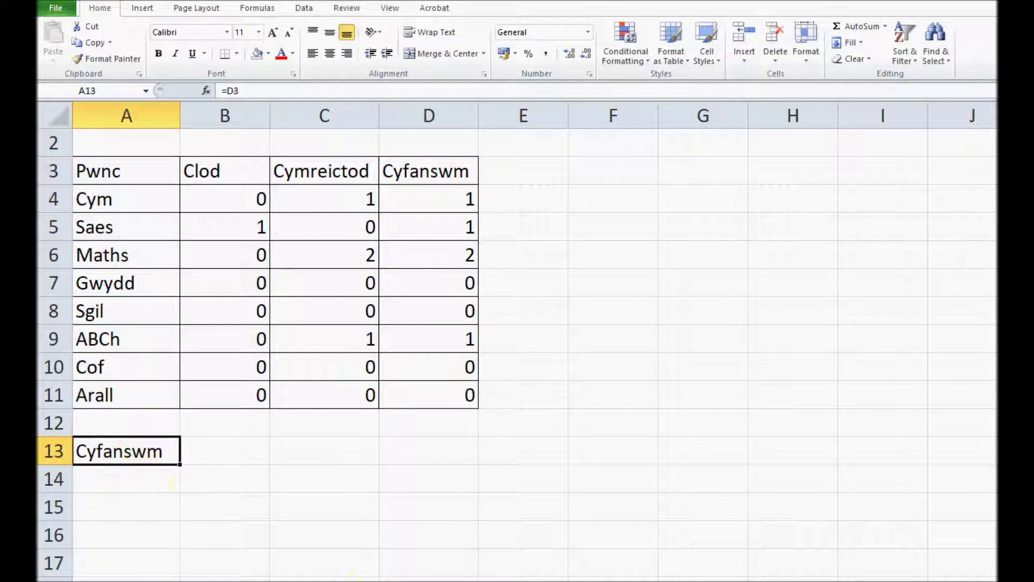
- Enter the row labels Mwyaf, Lleuaf and Cyfartaledd in cells A14, A15 and A16
left_click(137, 484)
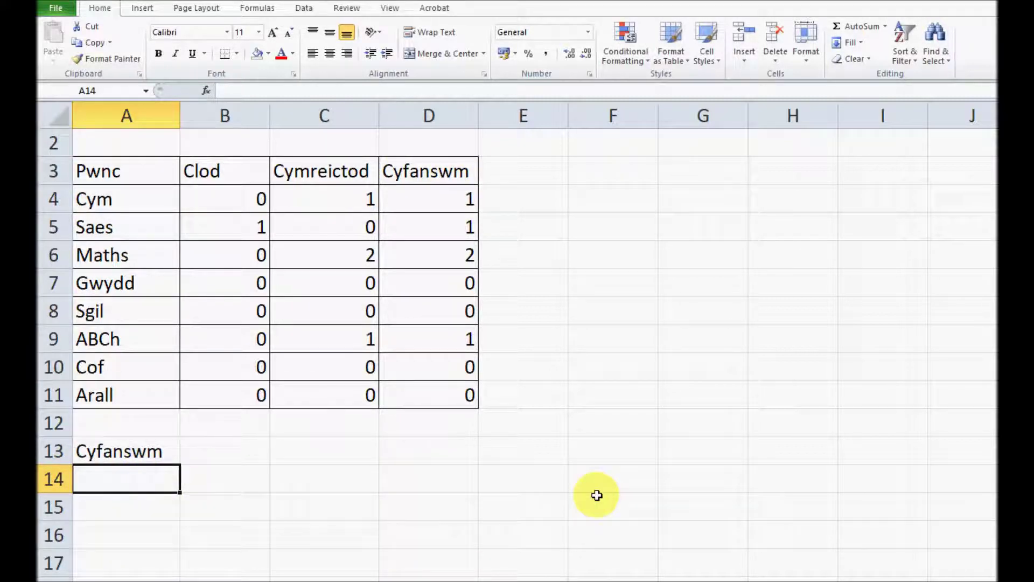
type("Mwyaf")
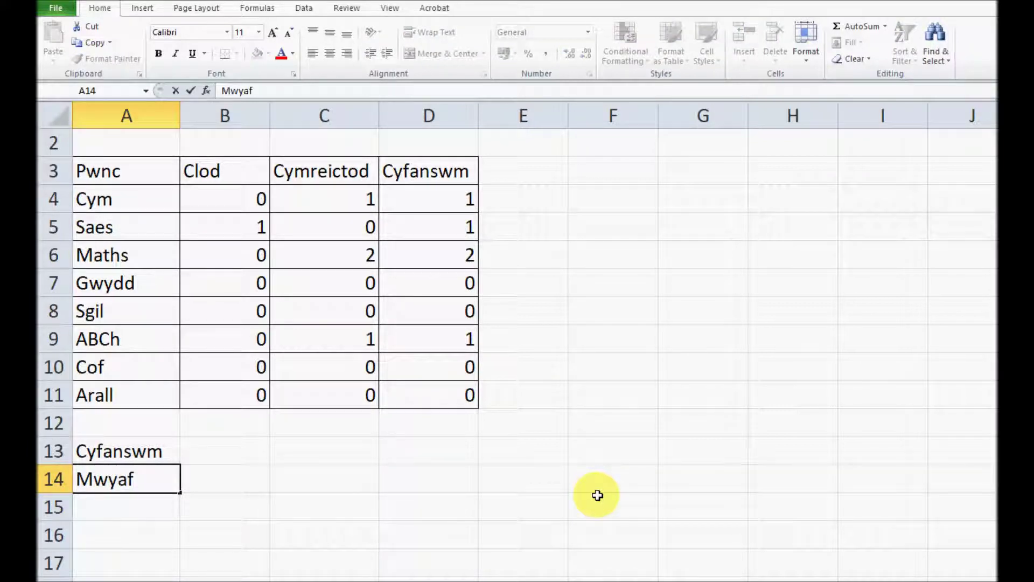
left_click(145, 506)
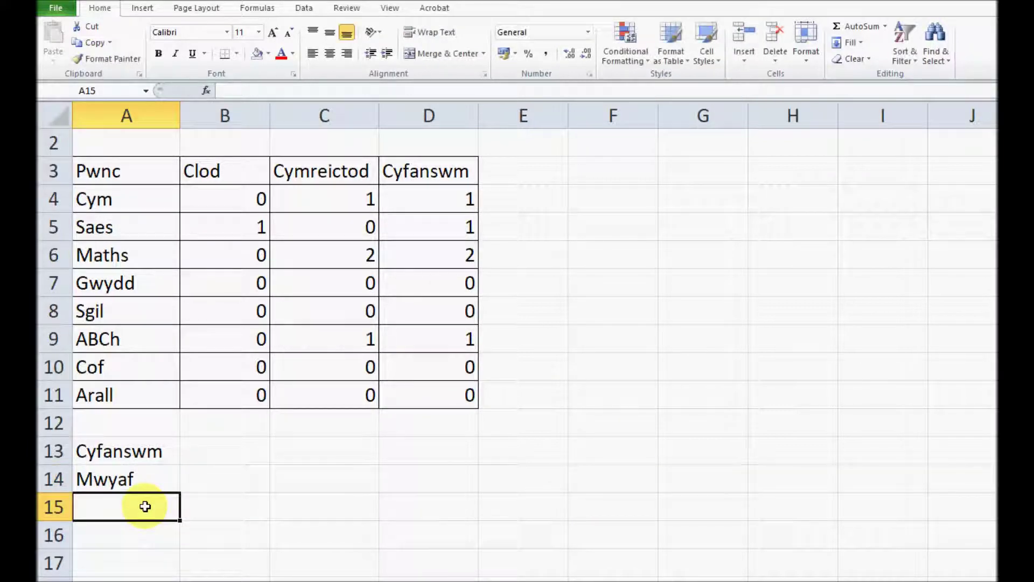
type("Ll")
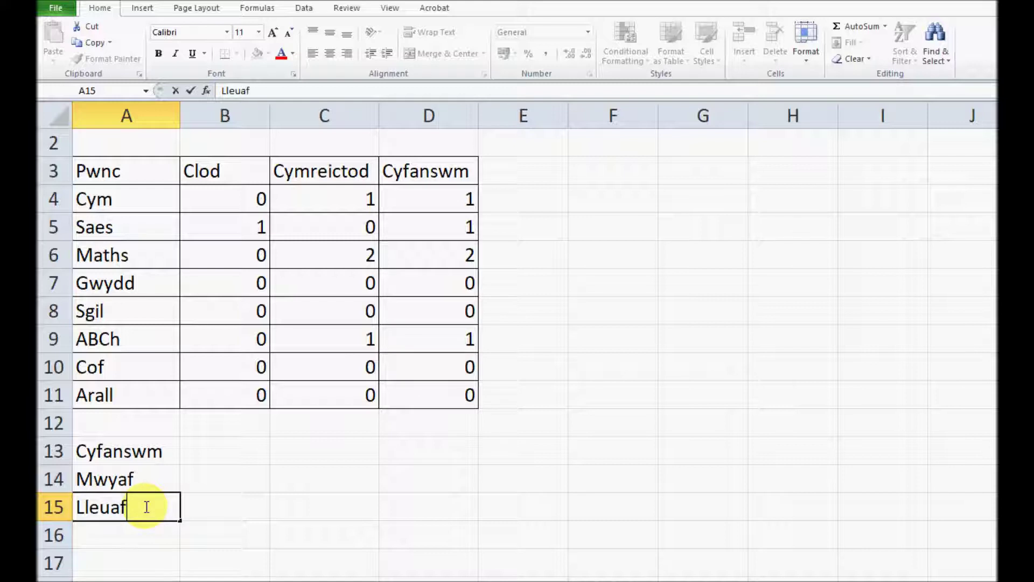
type("euaf")
left_click(122, 542)
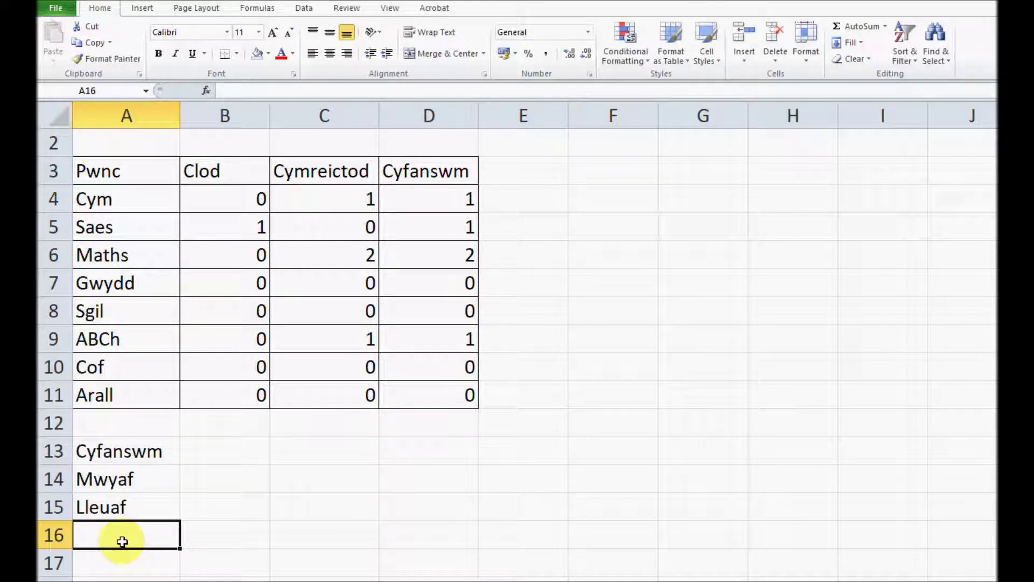
type("Cyfartaledd")
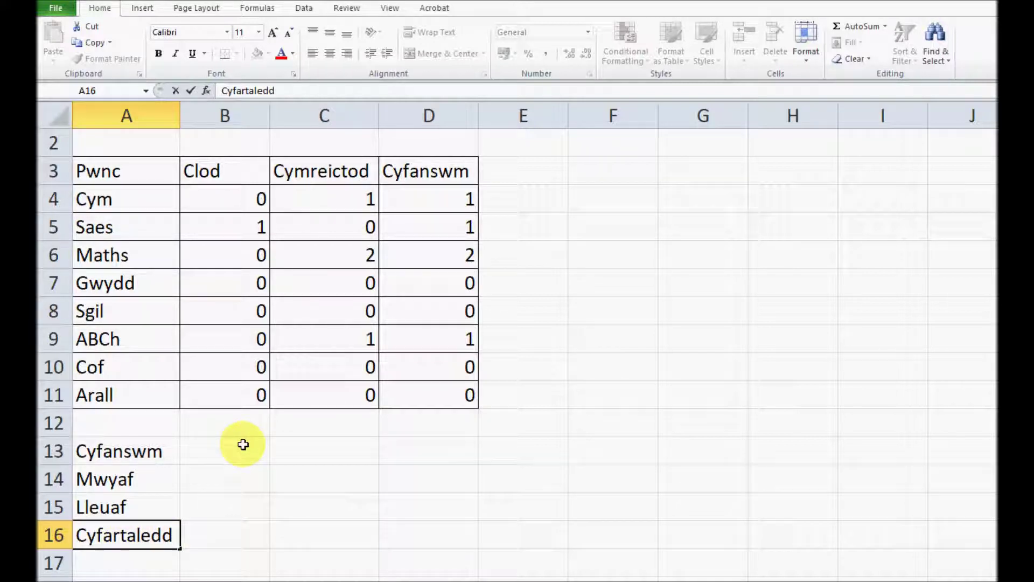
- Try to total the Clod column in B13 by adding individual cells with =B4+B5+B6+B7+B8, accepting the proposed formula correction
left_click(243, 444)
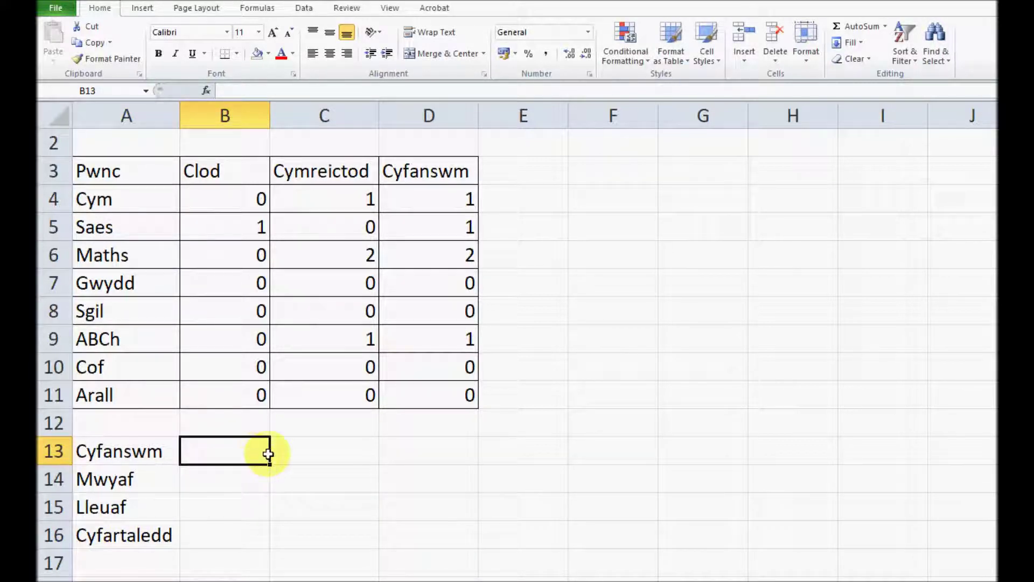
type("=")
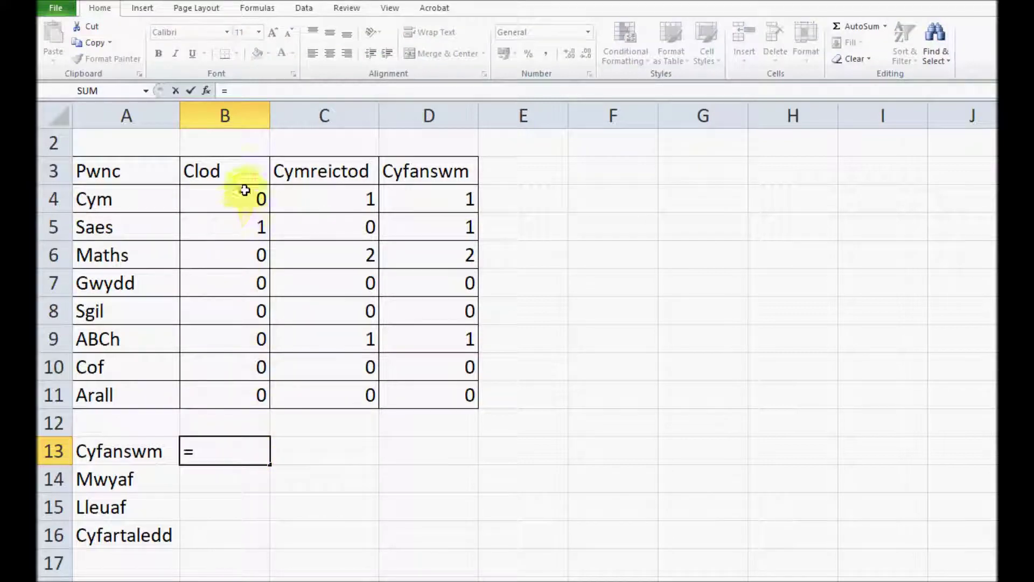
left_click(231, 198)
type("+")
left_click(234, 226)
type("+")
left_click(228, 249)
type("+")
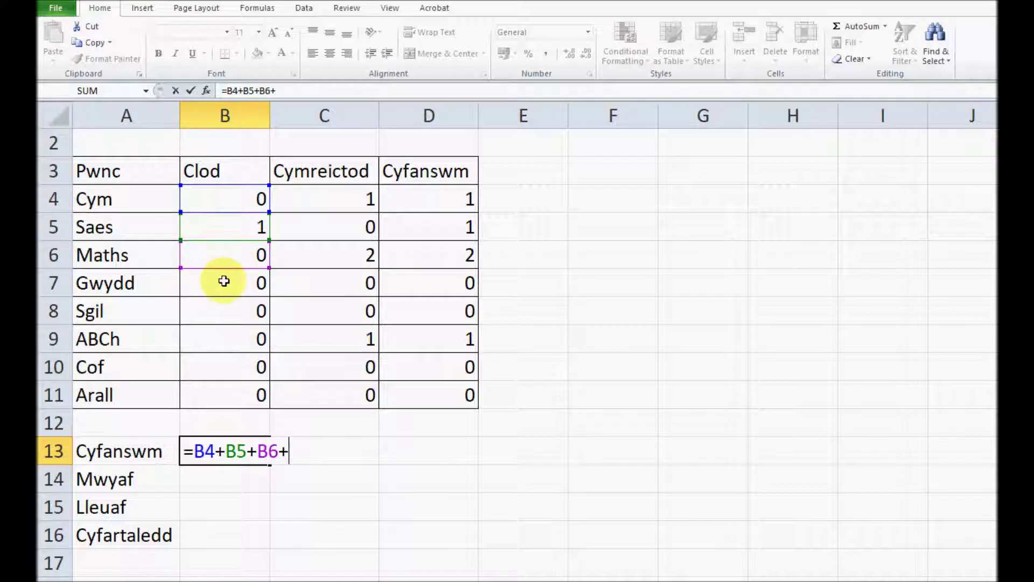
left_click(224, 281)
type("+")
left_click(224, 306)
type("+")
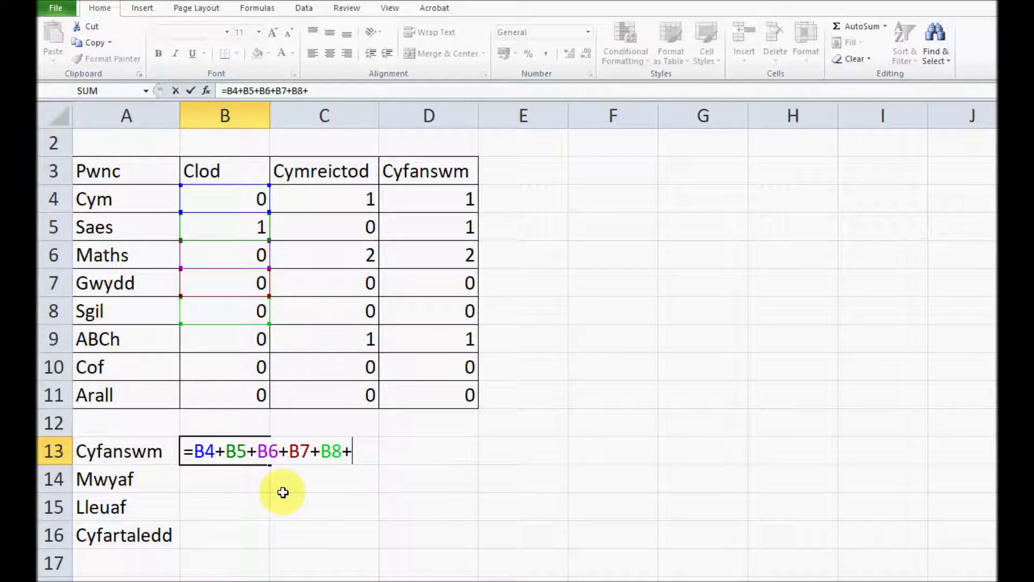
key("Return")
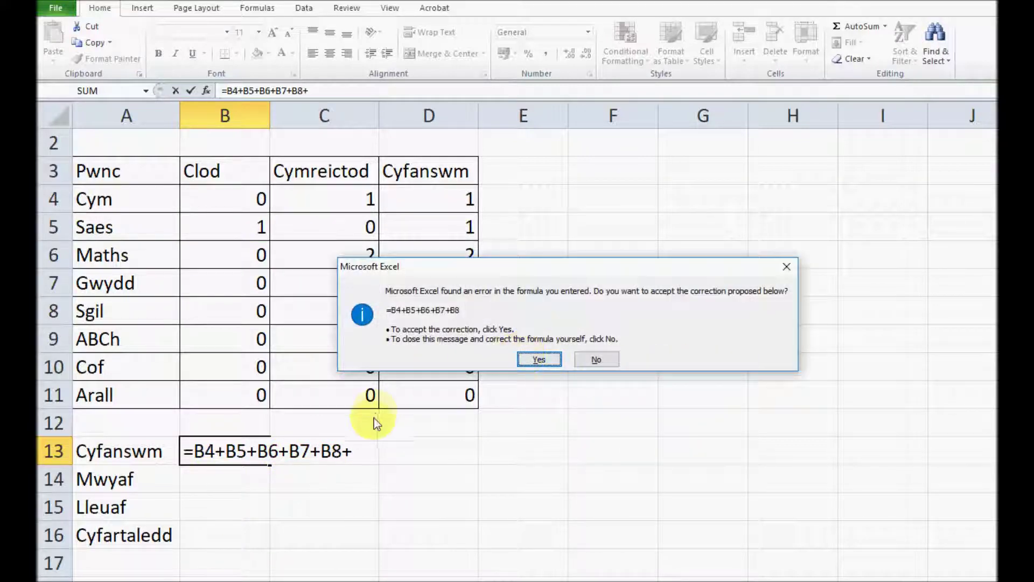
left_click(537, 360)
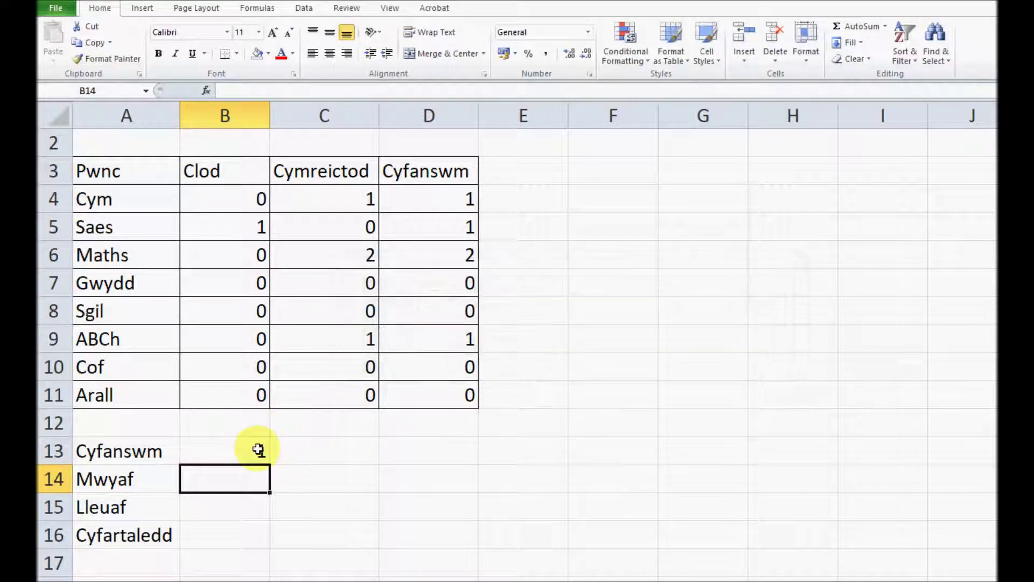
- Replace the formula in B13 with a SUM of the Clod values in B4:B11
left_click(259, 452)
double_click(262, 454)
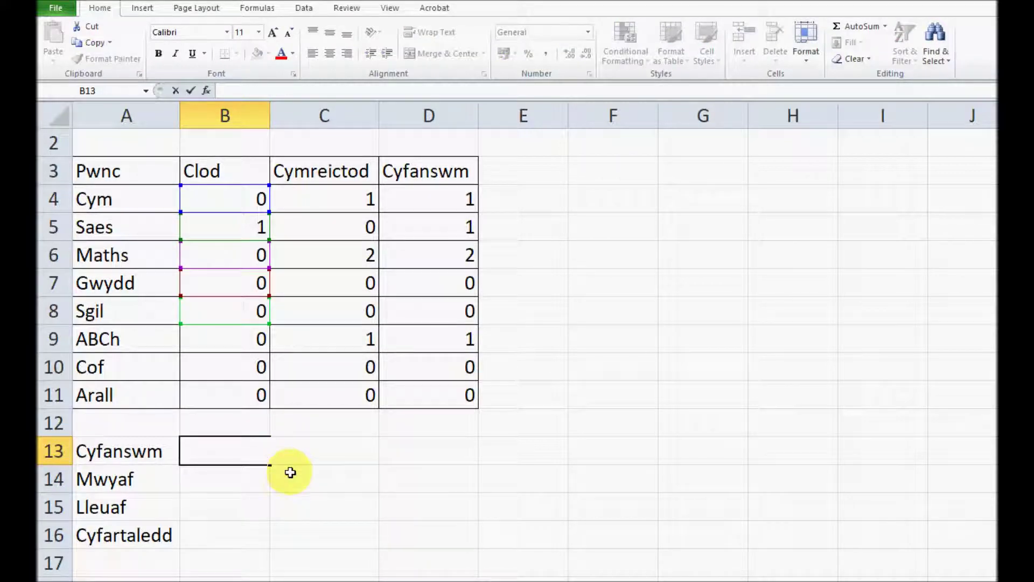
type("=")
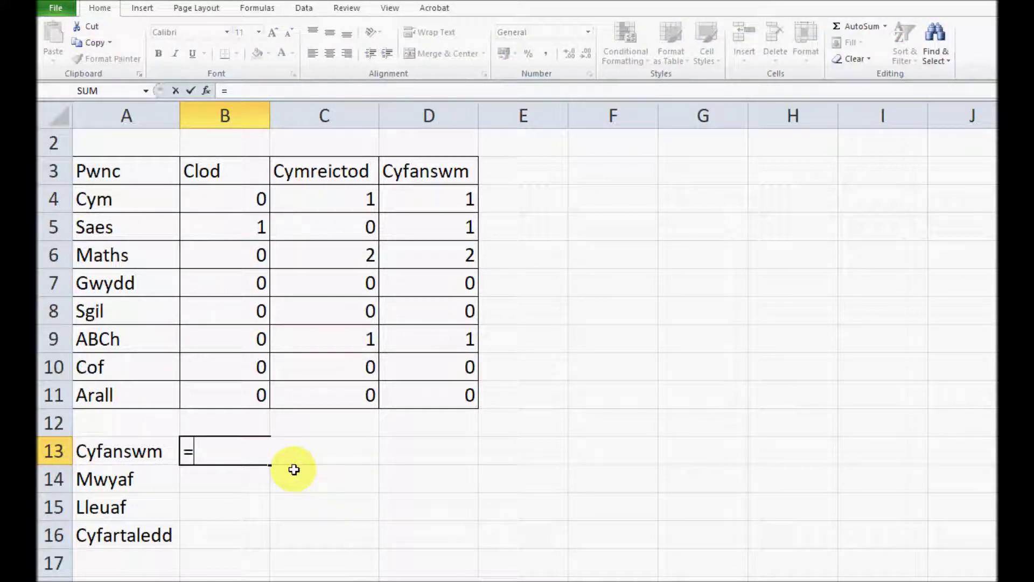
type("sum(")
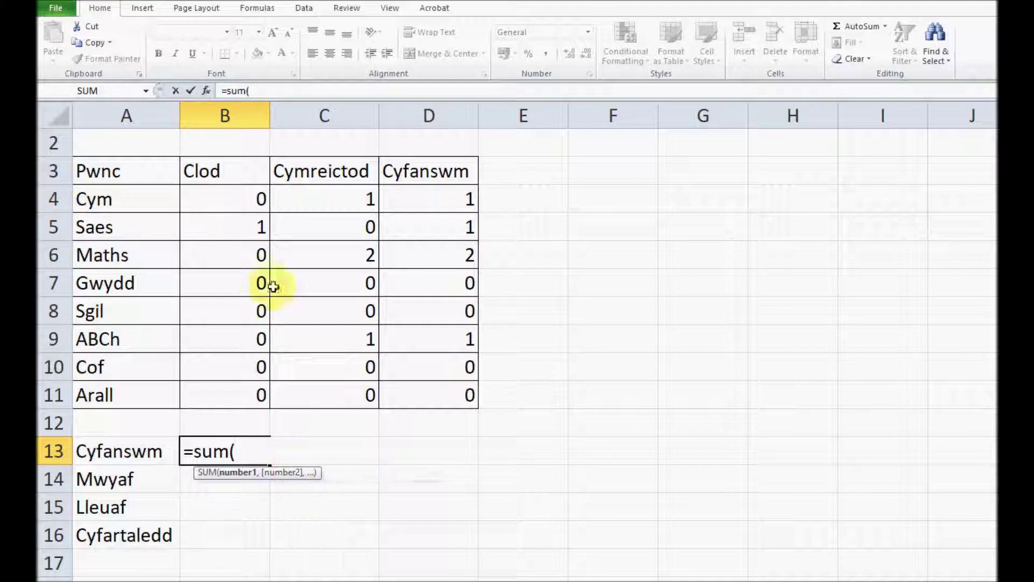
left_click_drag(240, 207, 228, 405)
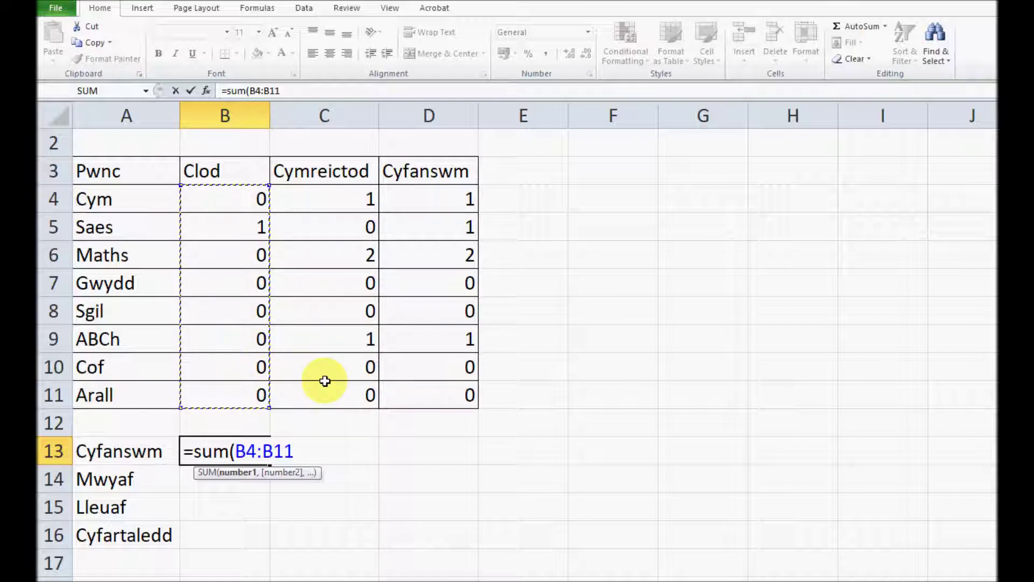
key("Return")
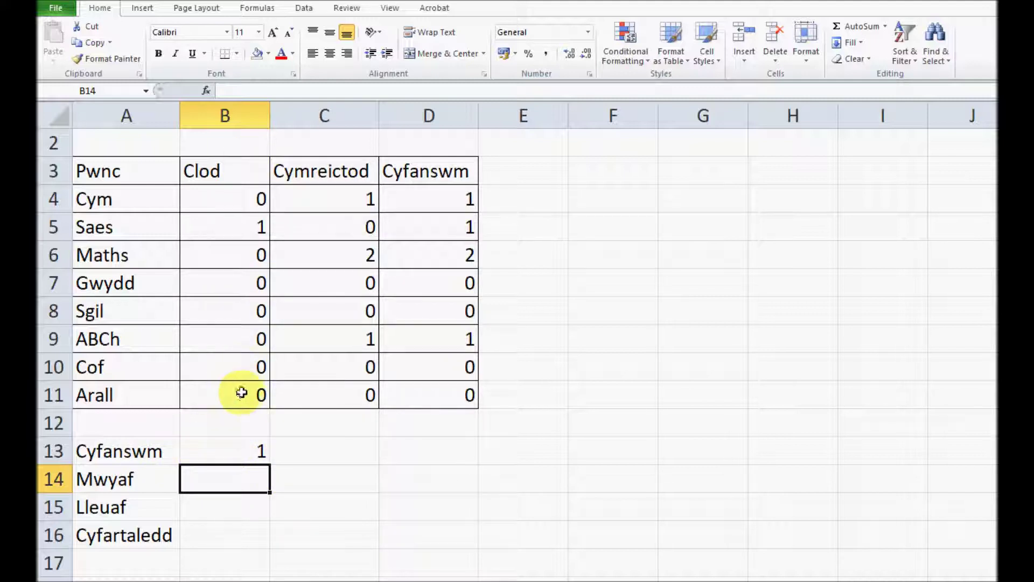
- Set the Clod values for Cym, Maths and Gwydd to 1 to test the total
left_click(245, 199)
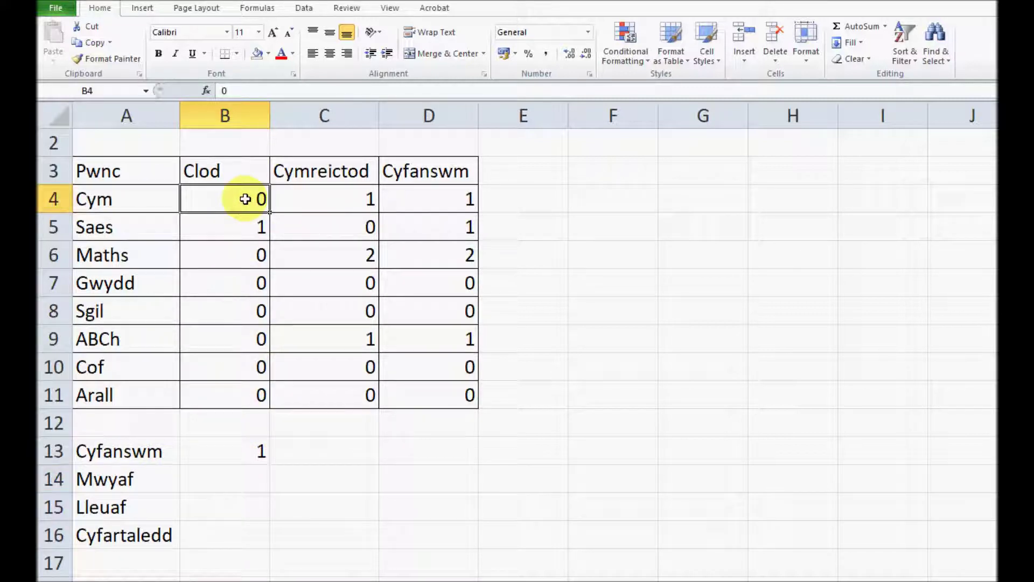
type("1")
left_click(253, 255)
type("1")
left_click(259, 281)
type("1")
left_click(258, 309)
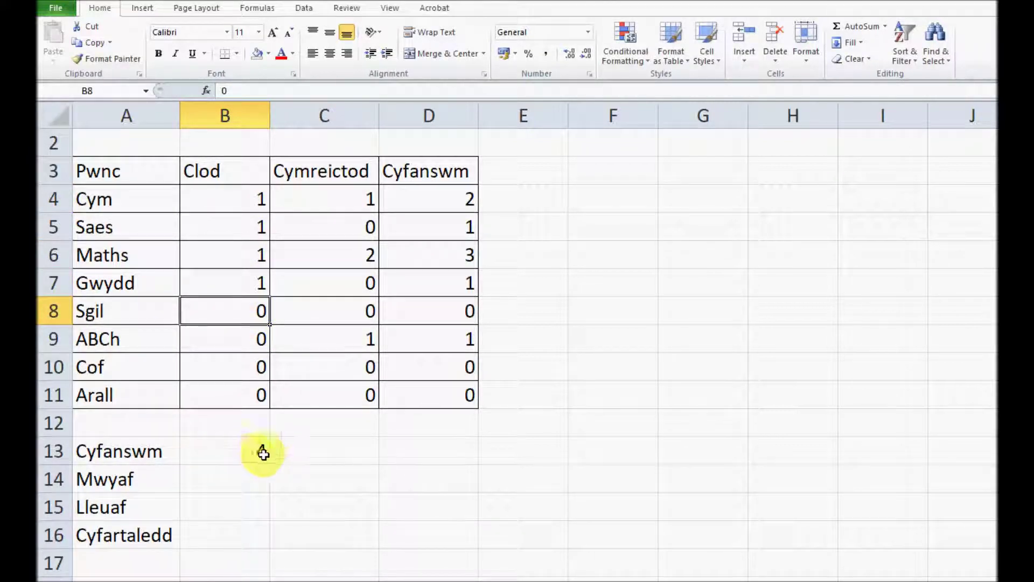
- Total the Cymreictod column in C13 with a SUM of C4:C11
left_click(328, 454)
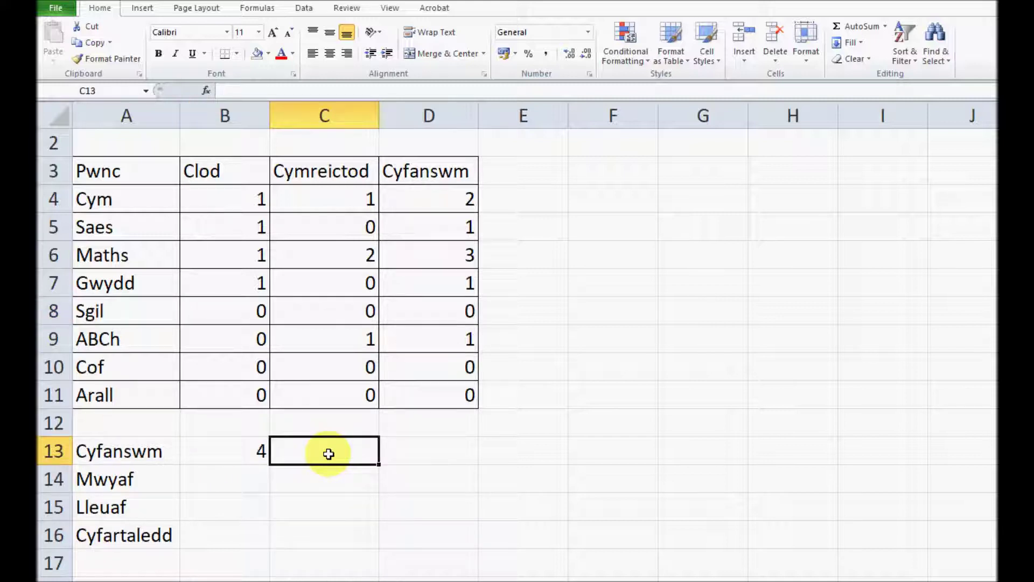
type("=")
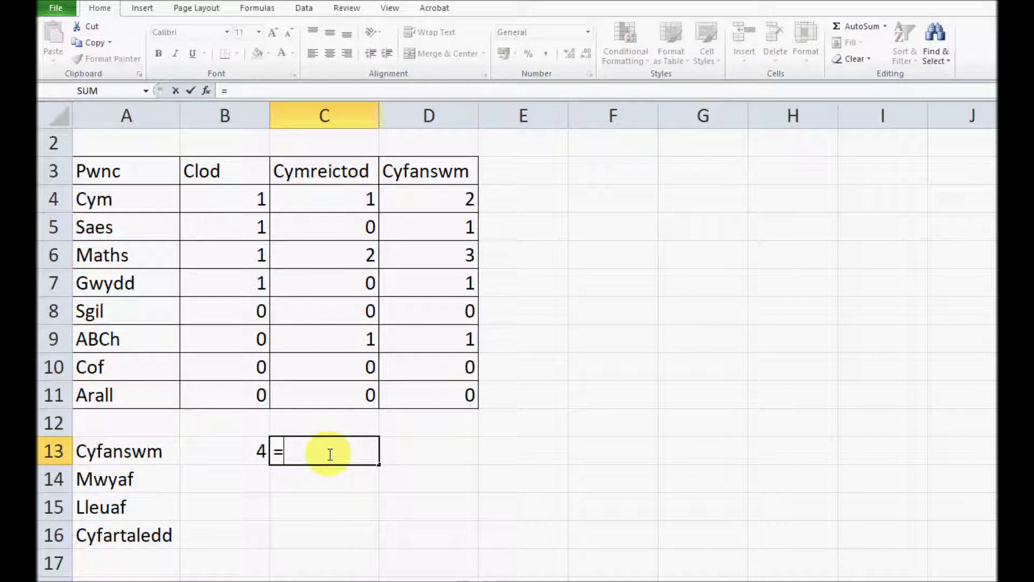
type("sum(")
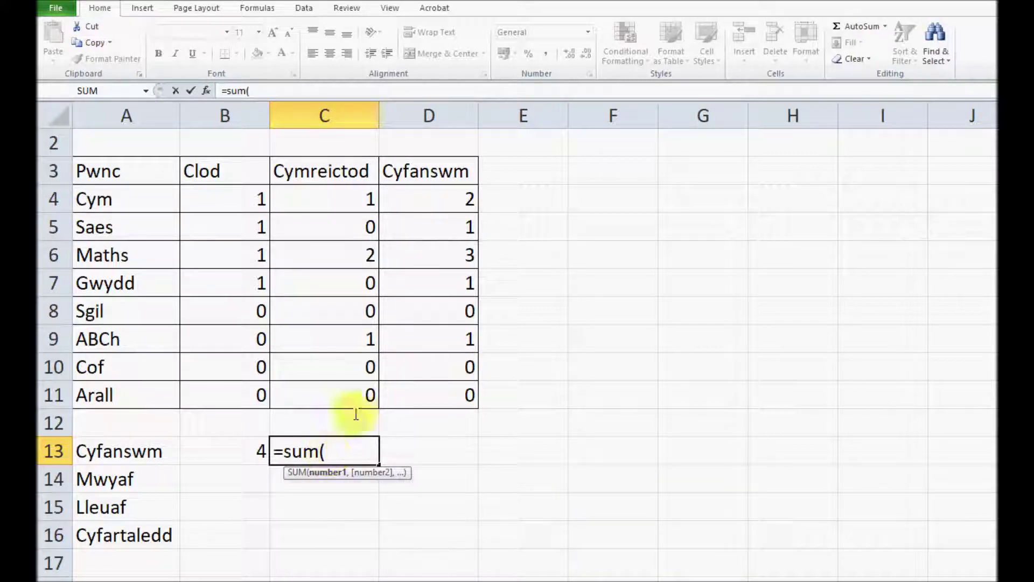
left_click_drag(341, 203, 333, 404)
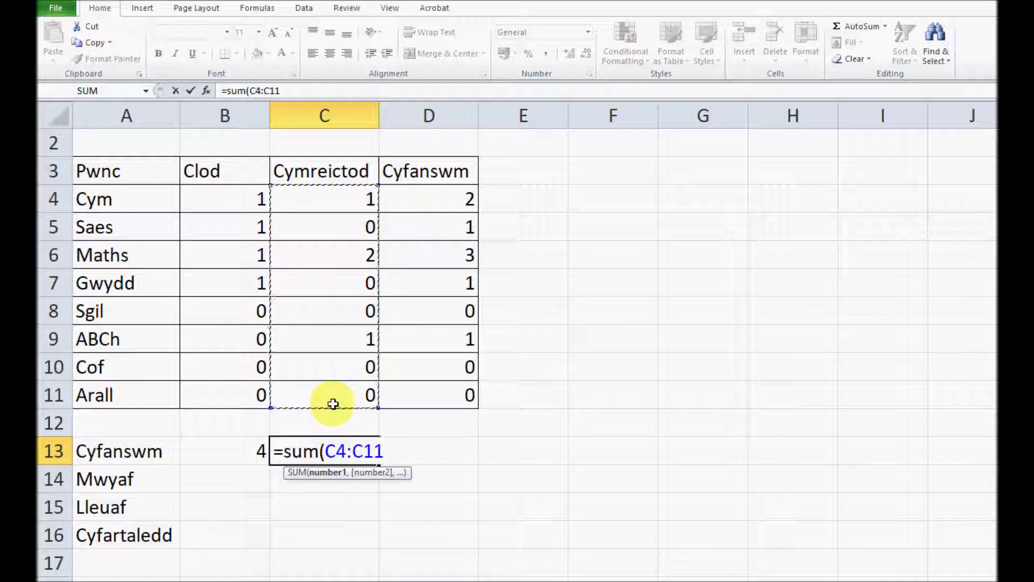
key("Return")
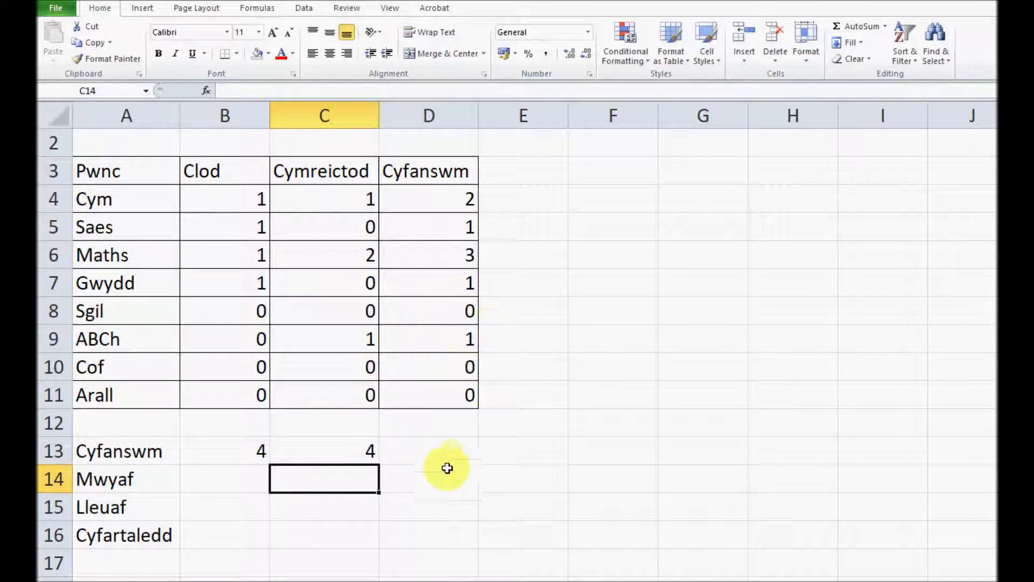
- Total the Cyfanswm column in D13 with a SUM of D4:D11
left_click(444, 450)
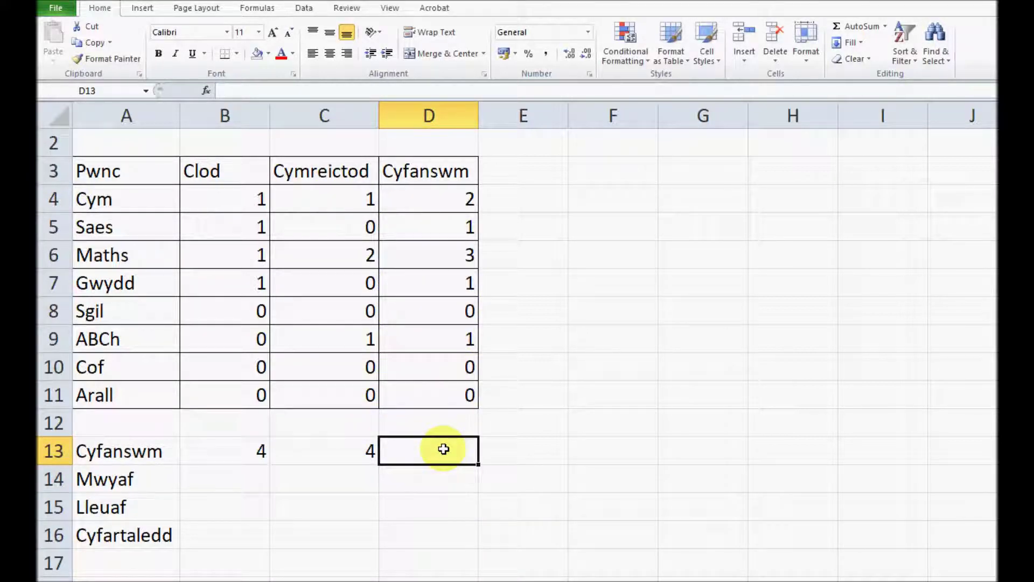
type("+")
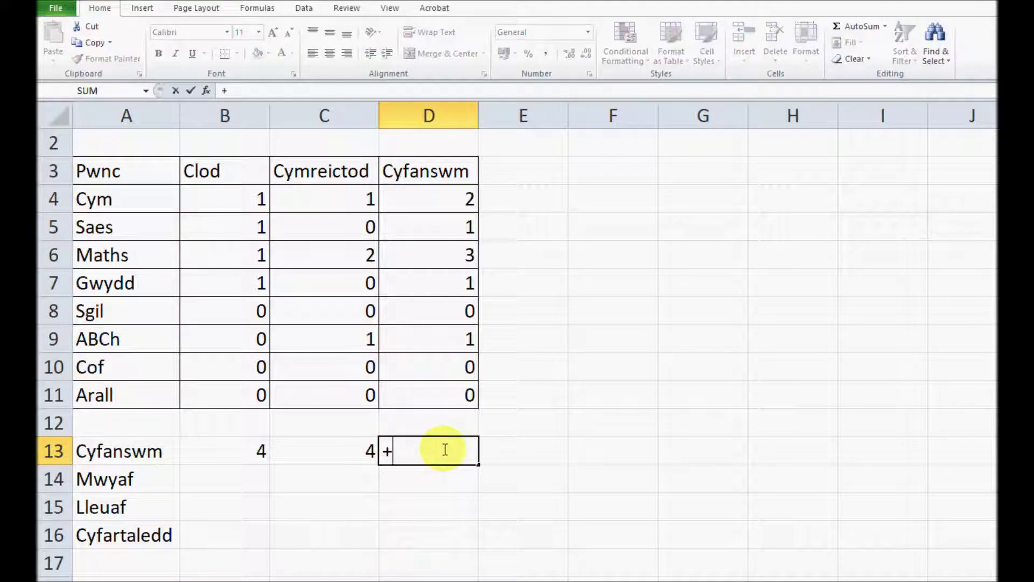
key("Escape")
type("=su,(")
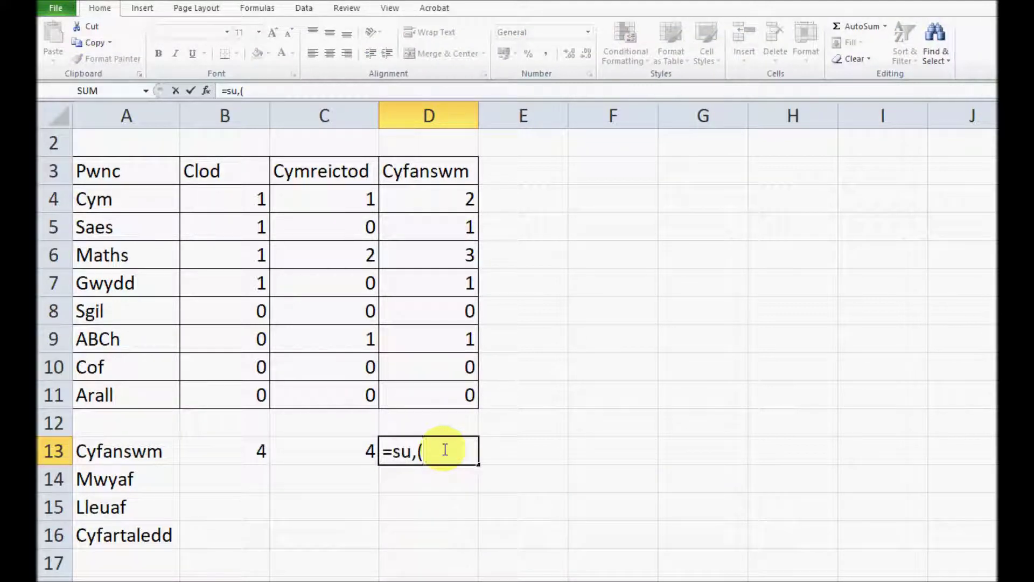
key("BackSpace")
key("BackSpace")
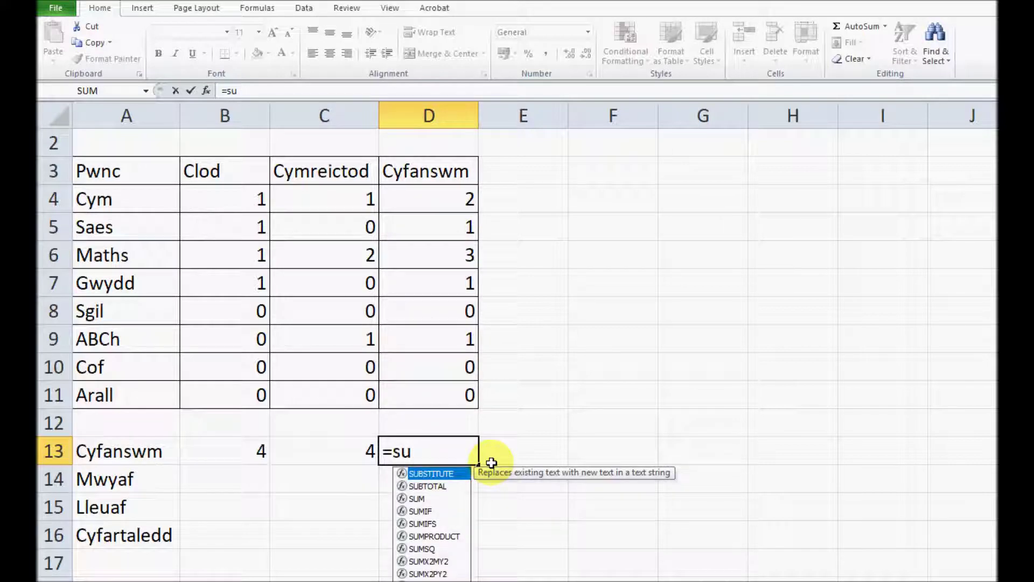
type("m(")
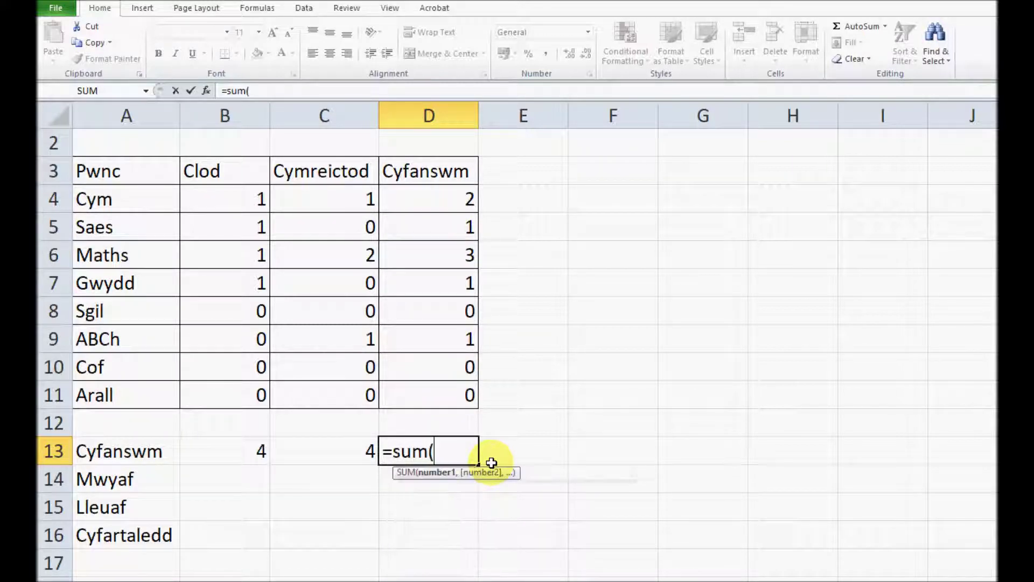
left_click_drag(439, 195, 431, 404)
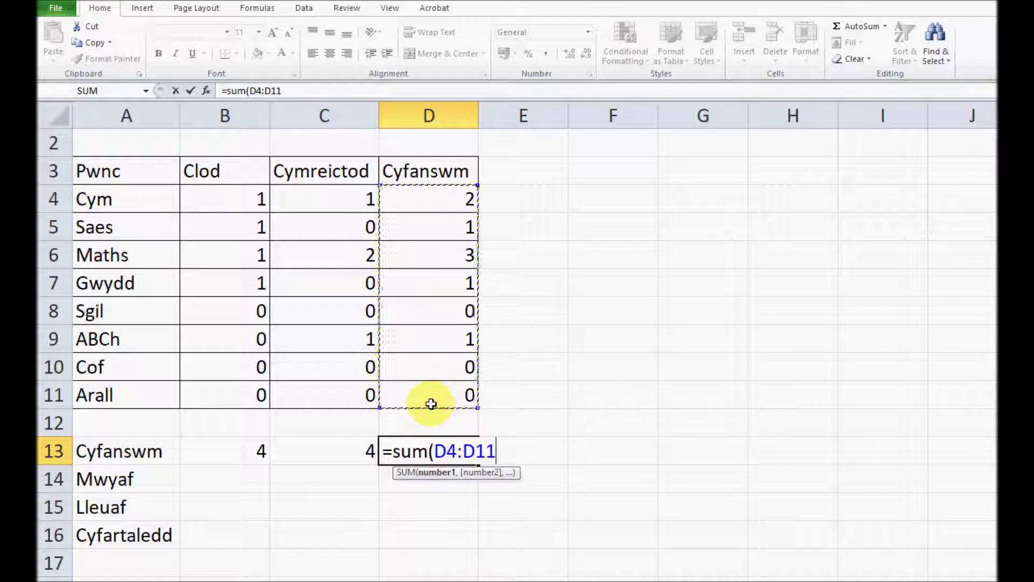
key("Return")
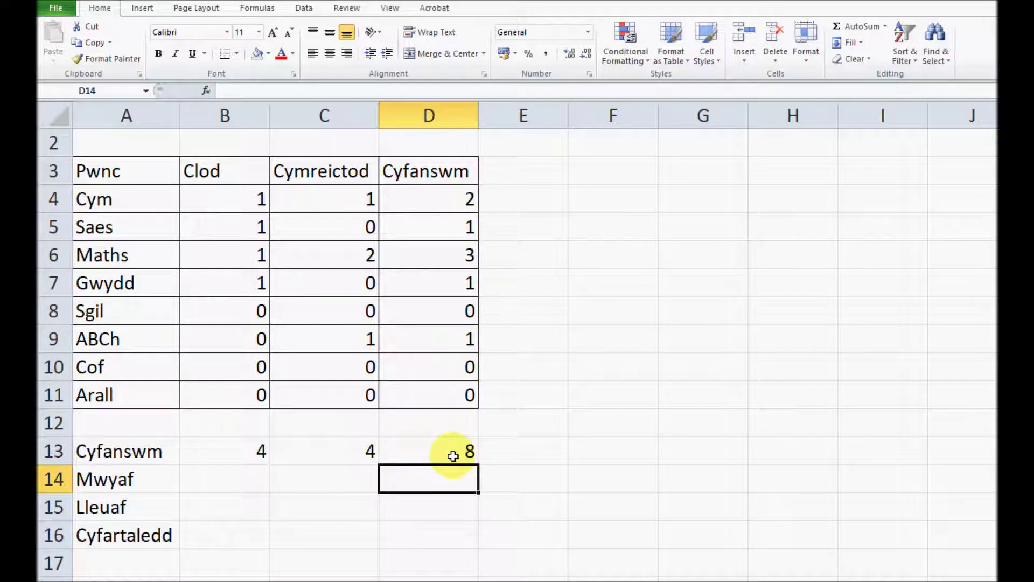
- Find the highest Clod value in B14 with a MAX of B4:B11
left_click(240, 477)
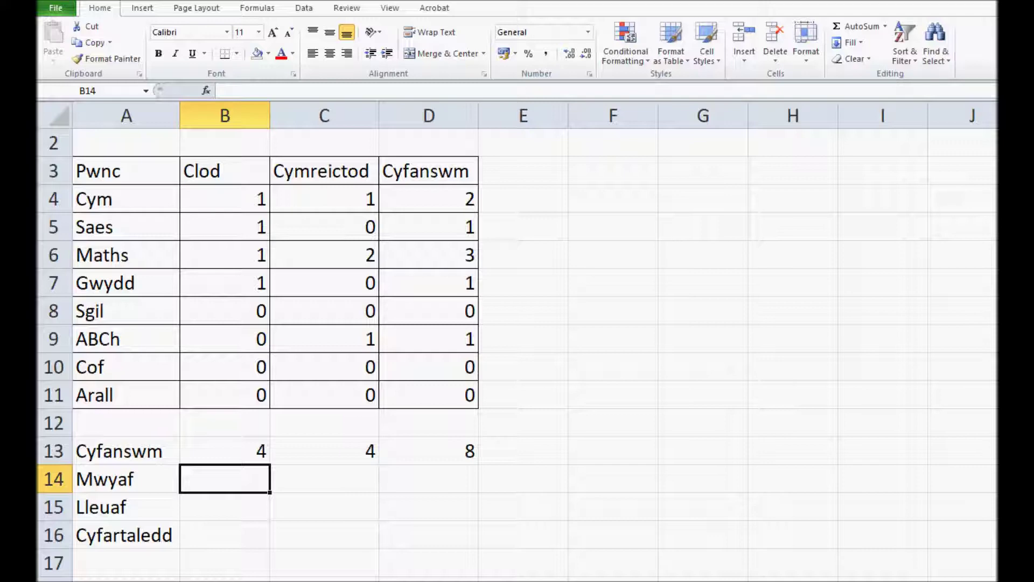
type("=")
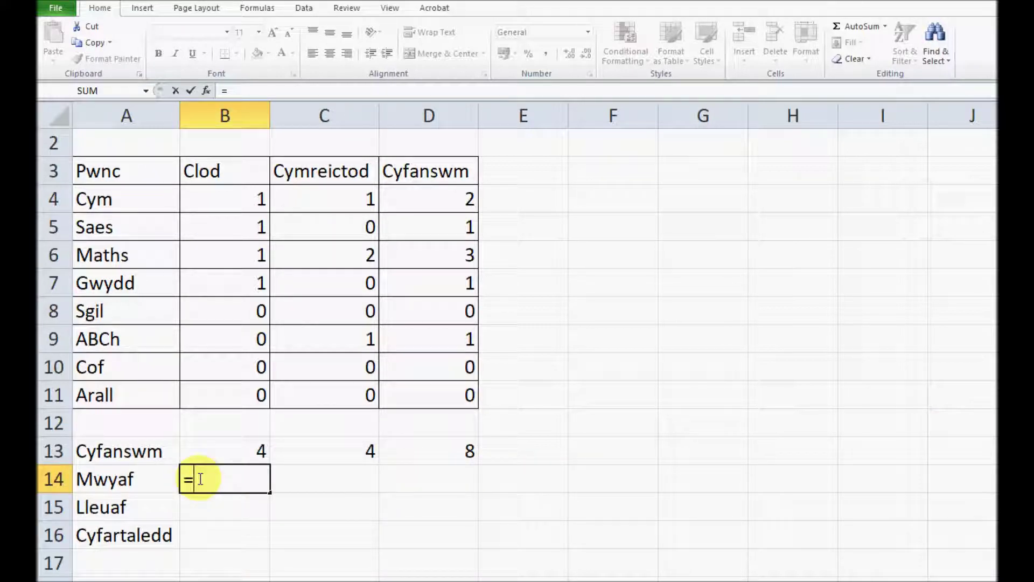
type("ma")
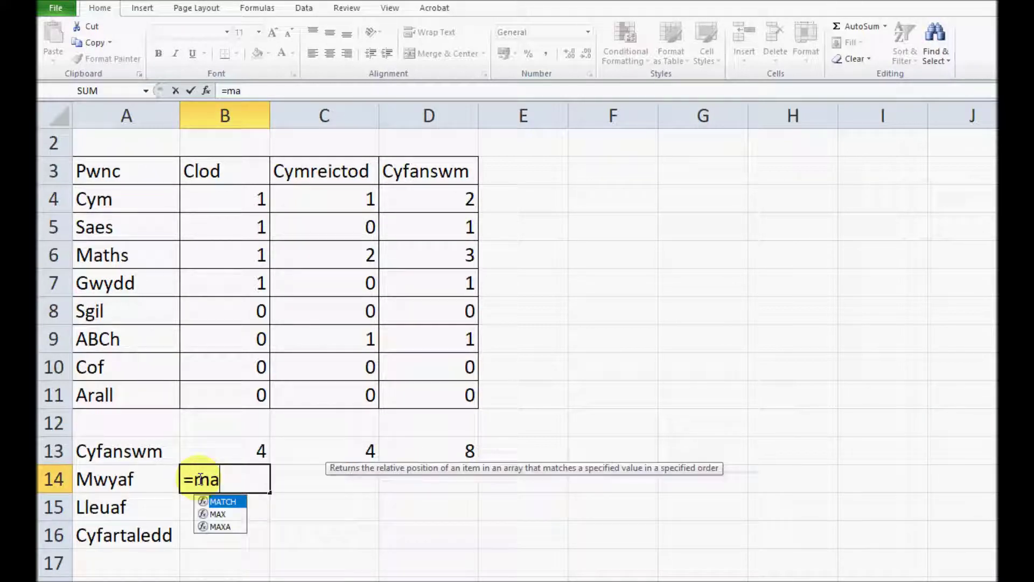
type("x")
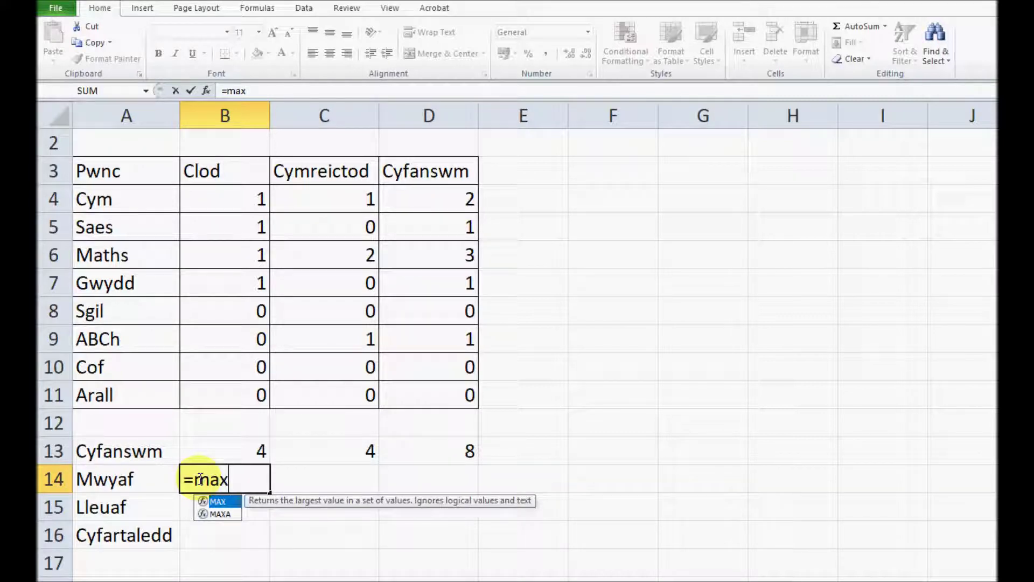
type("(")
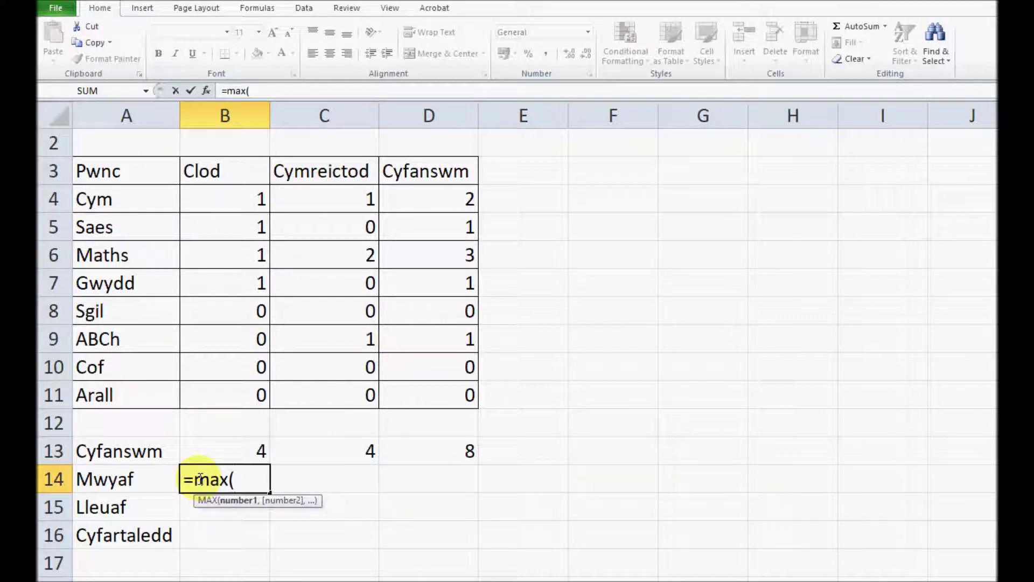
left_click_drag(235, 199, 239, 395)
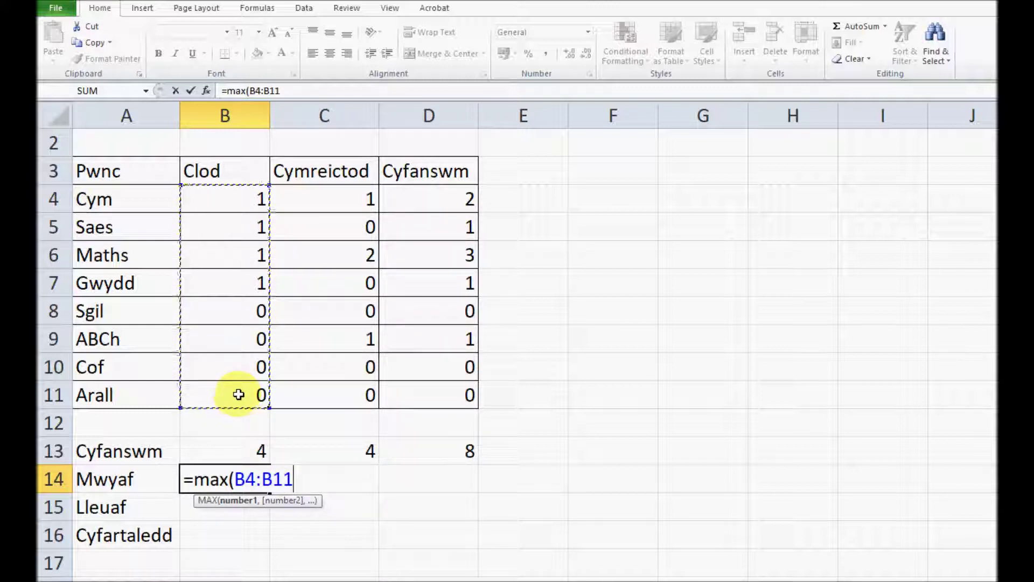
type(")")
key("Return")
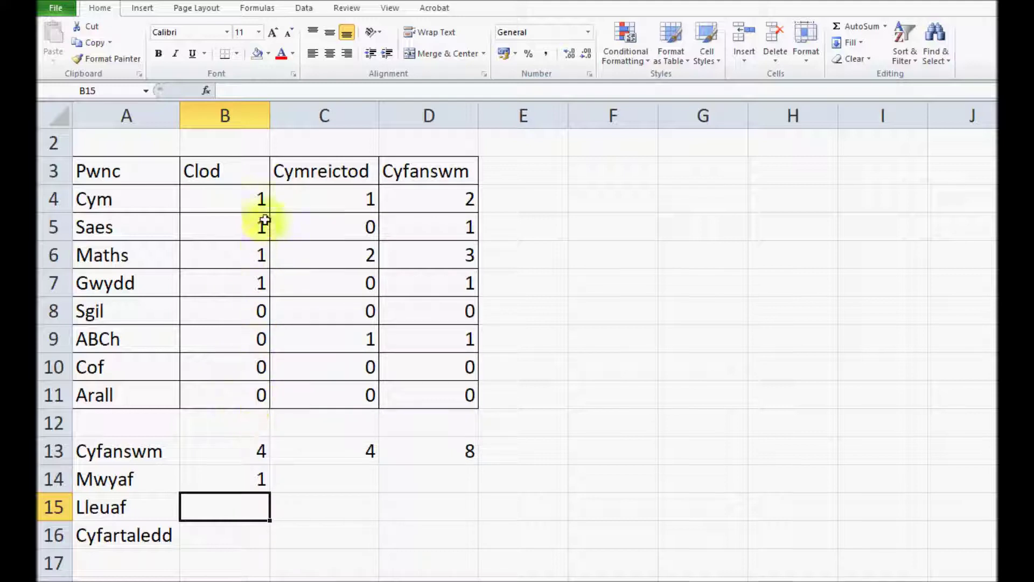
left_click(256, 479)
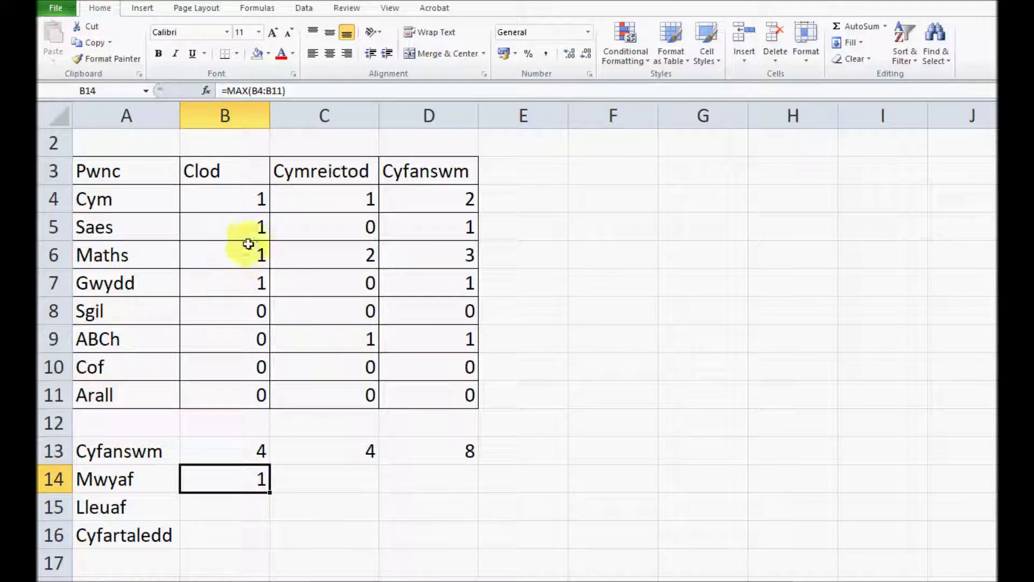
- Test the Clod maximum by setting the Clod value for Cym to 5 and restoring it to 1
left_click(241, 200)
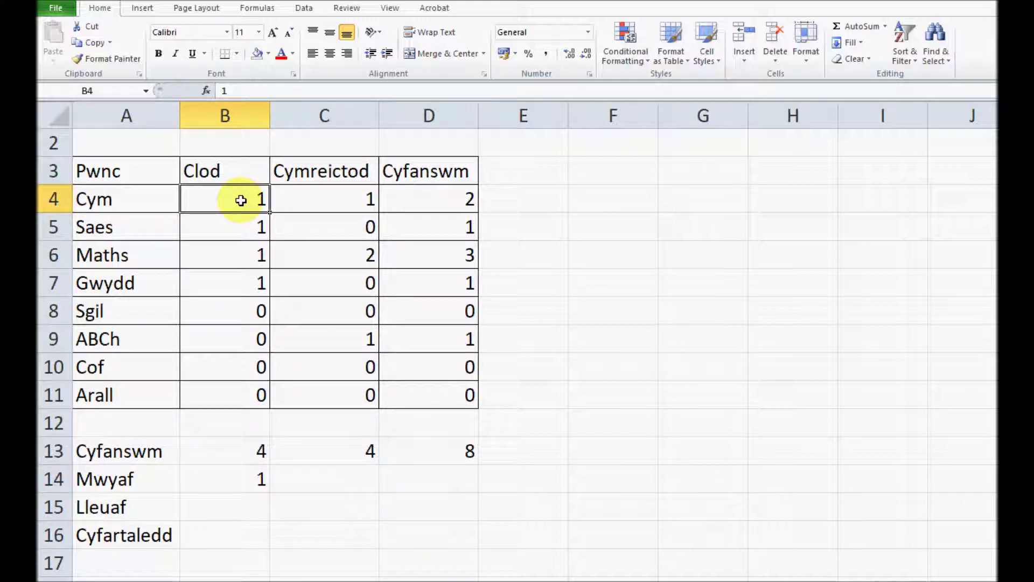
type("5")
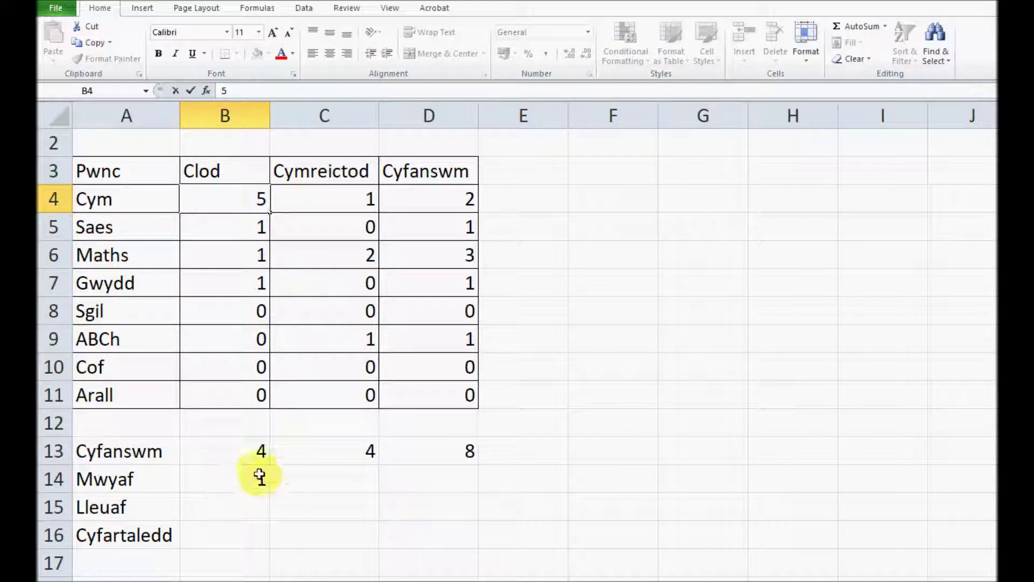
left_click(301, 490)
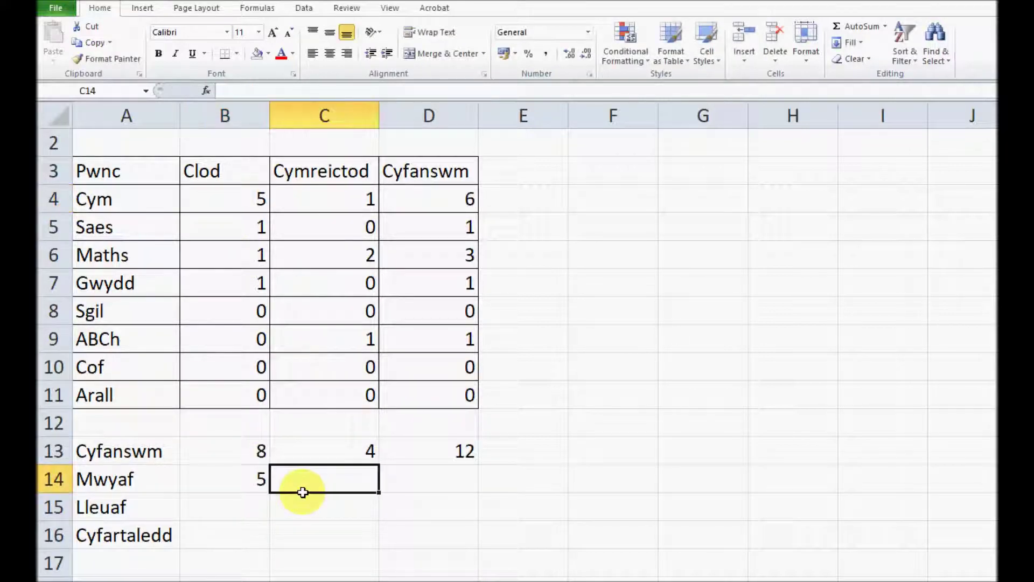
left_click(254, 482)
left_click(249, 197)
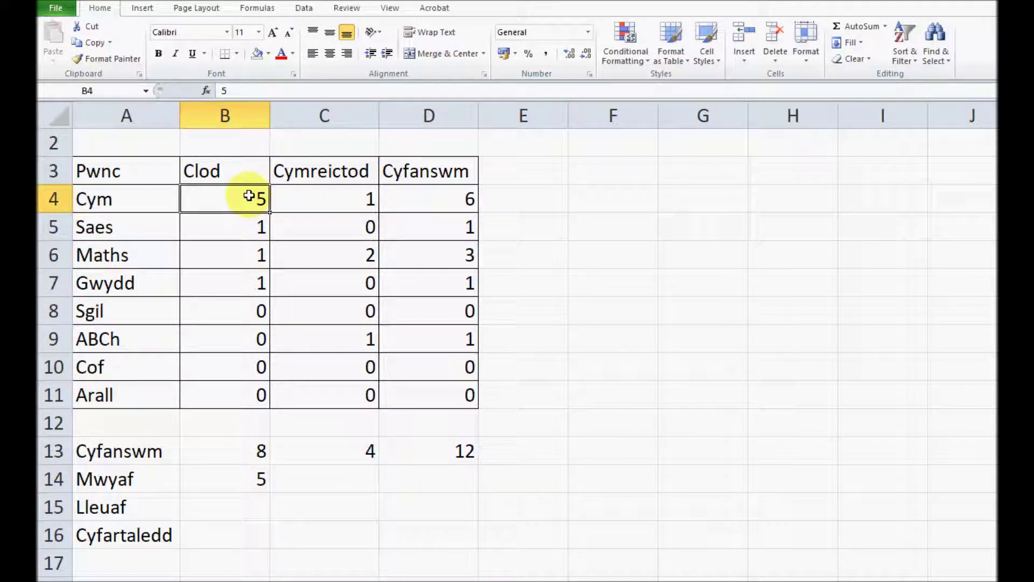
type("1")
left_click(241, 479)
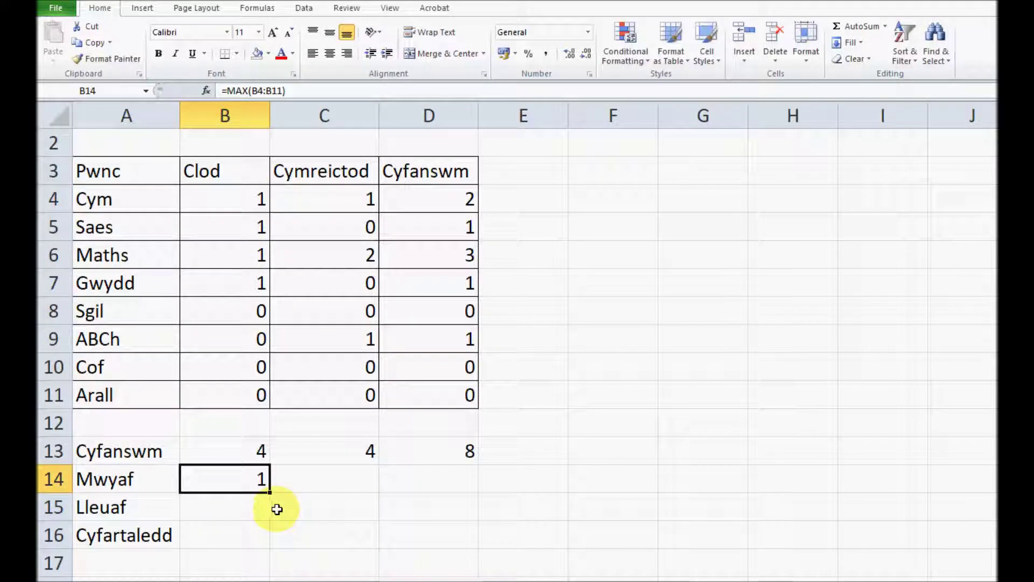
- Find the highest Cymreictod value in C14 with a MAX of C4:C11
left_click(324, 475)
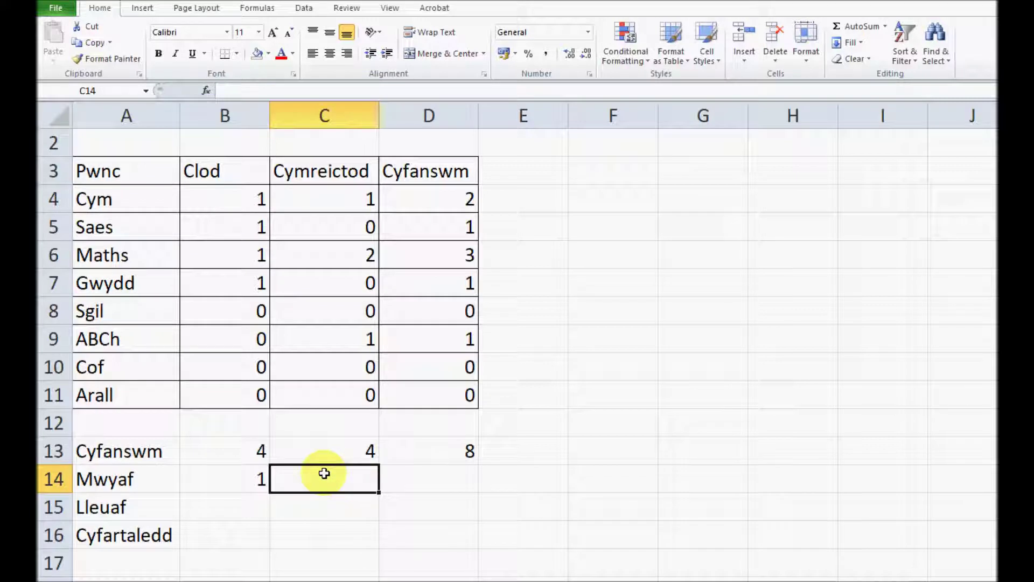
type("=ma")
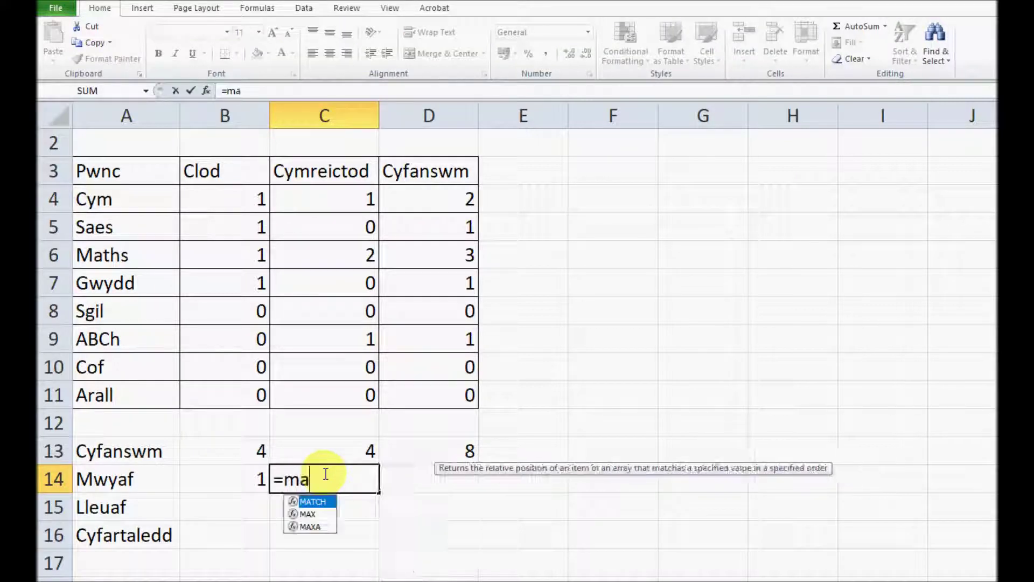
type("x(")
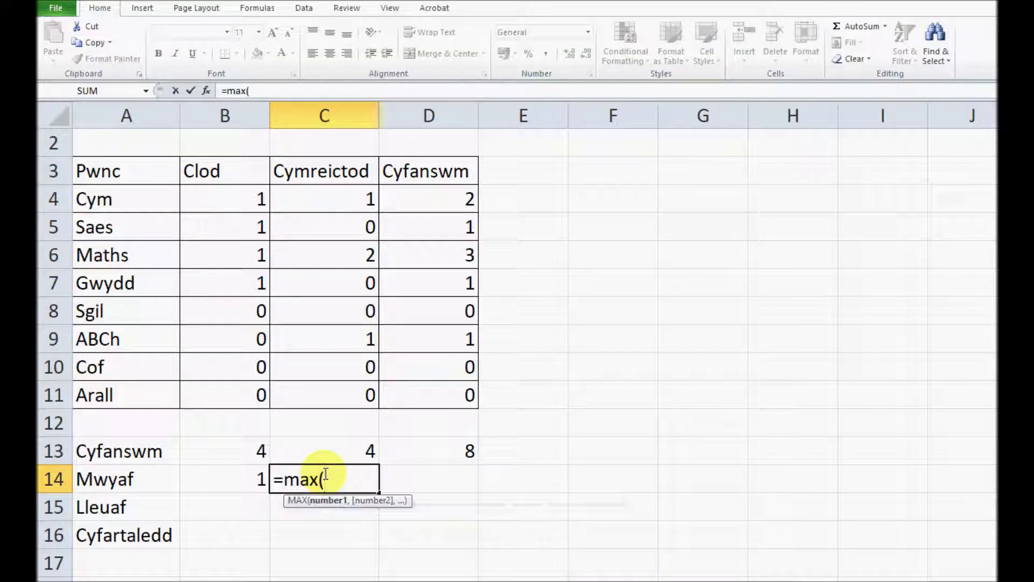
left_click_drag(350, 194, 351, 401)
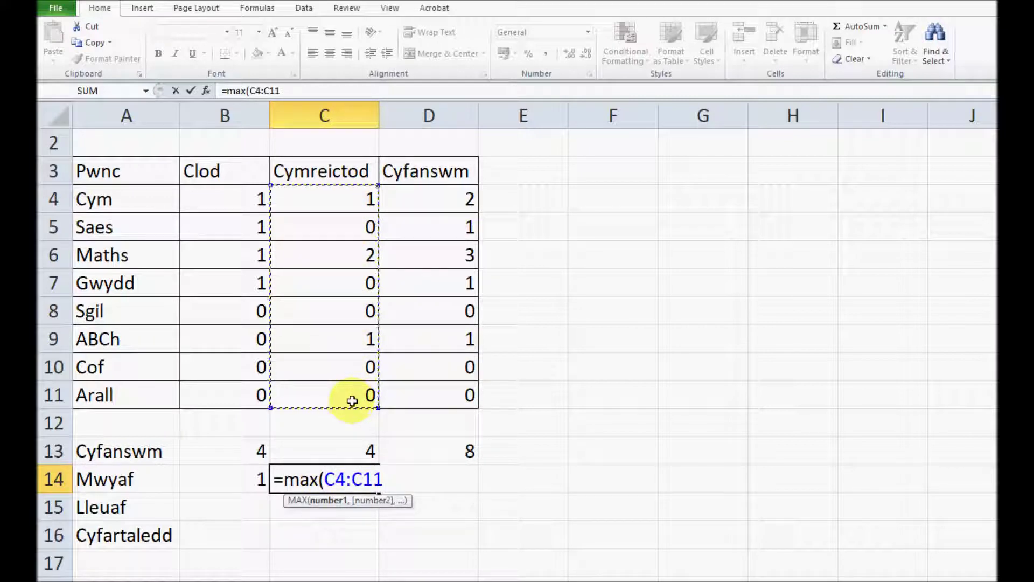
key("Return")
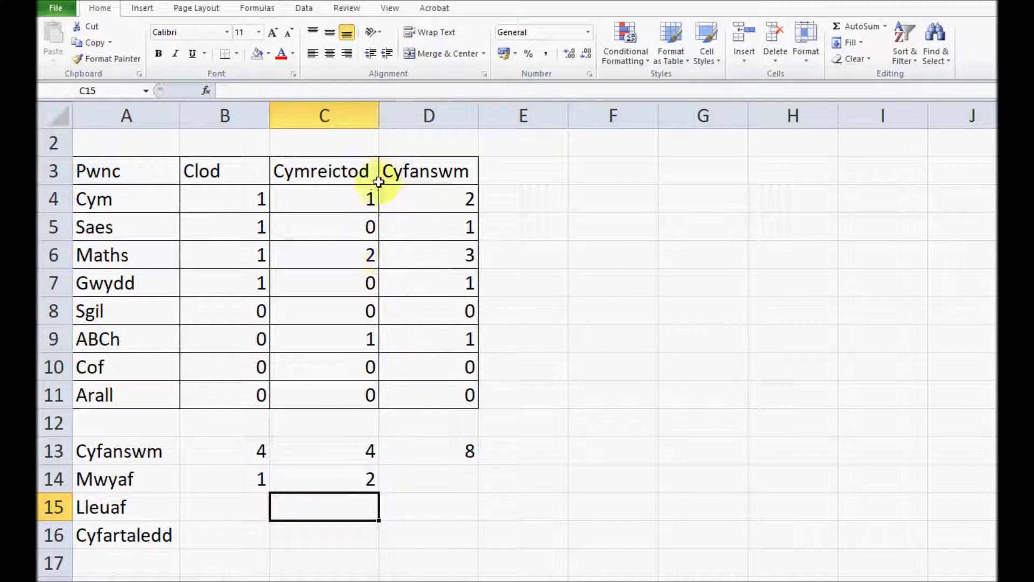
- Find the highest value of the Cyfanswm column in D14 with a MAX of D4:D11
left_click(427, 485)
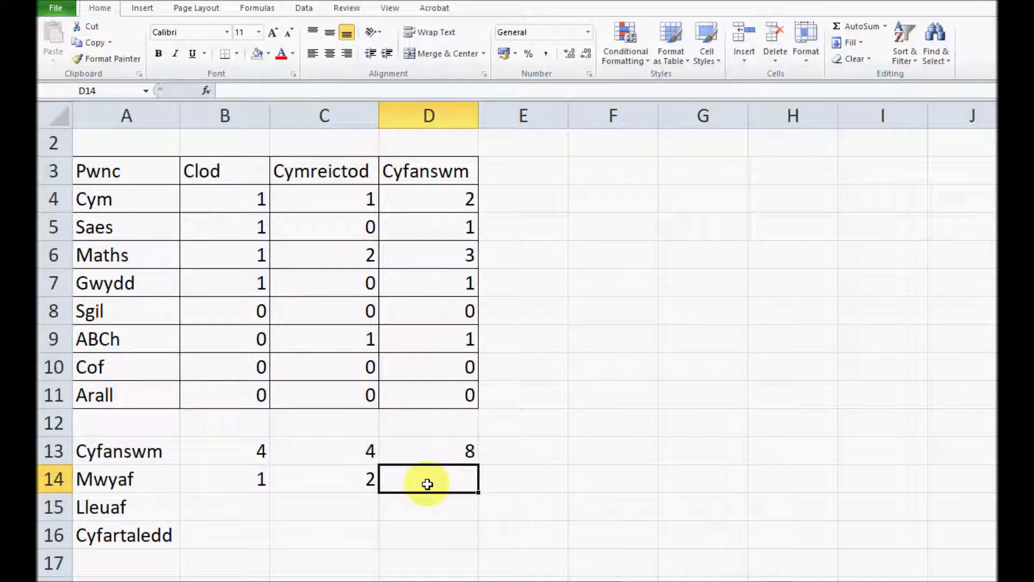
type("=max")
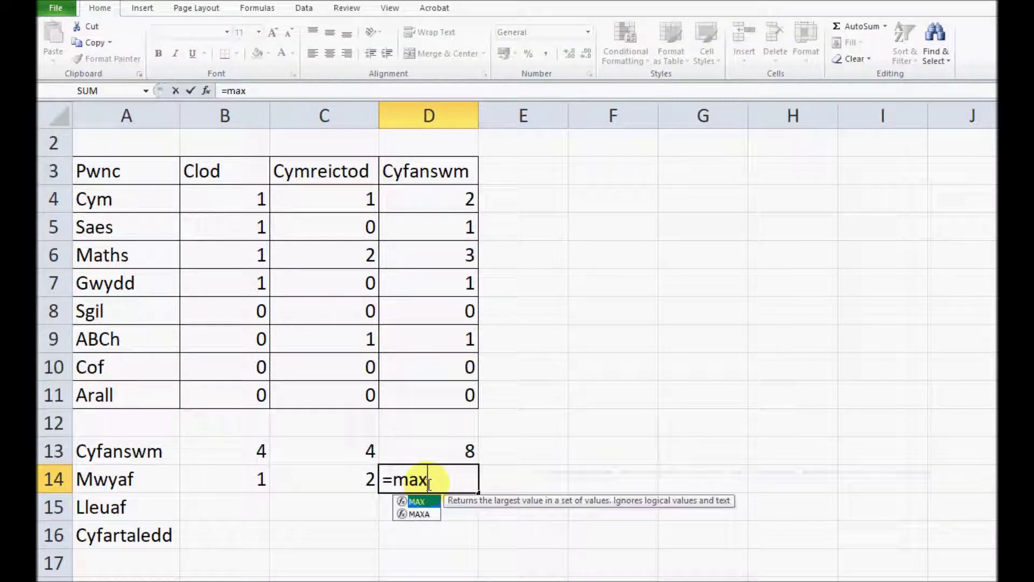
type("(")
left_click_drag(444, 202, 445, 399)
key("Return")
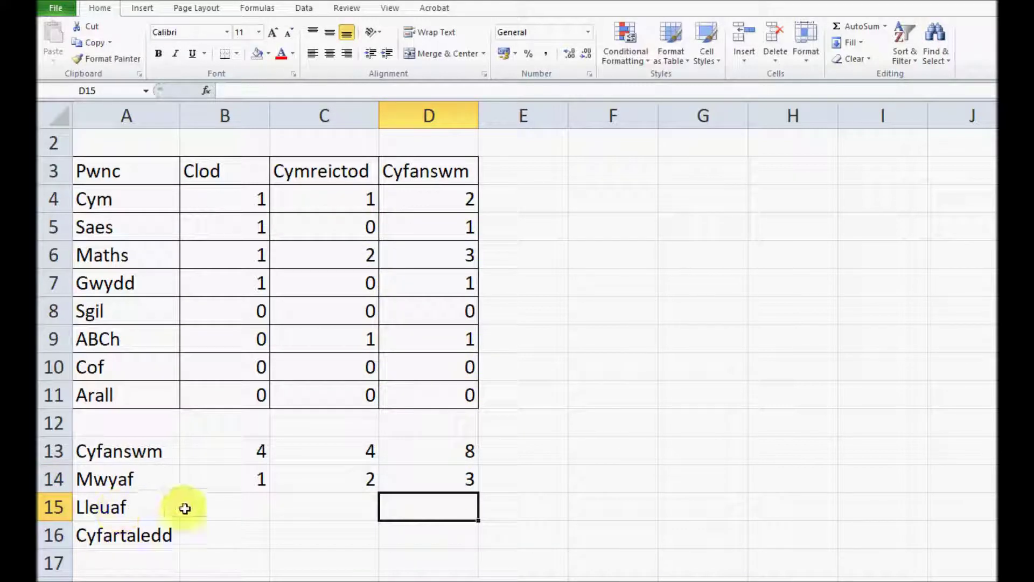
- Find the lowest Clod value in B15 with a MIN of B4:B11
left_click(210, 478)
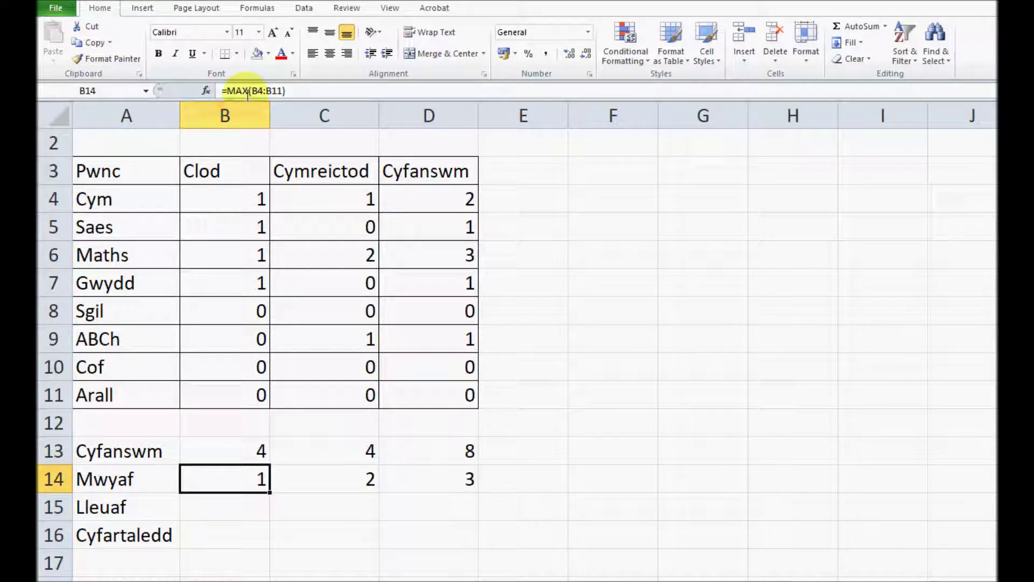
left_click(231, 510)
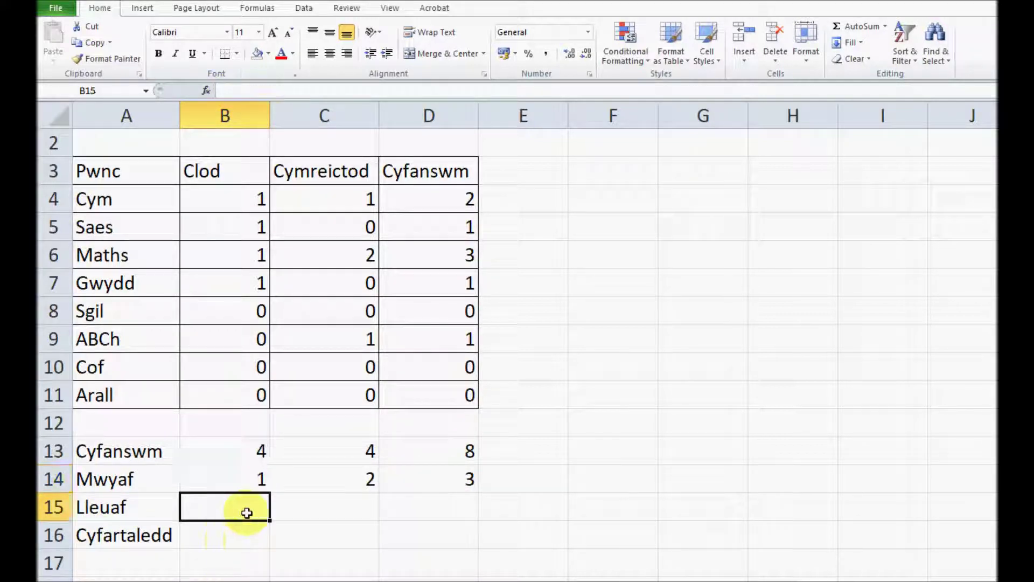
type("=")
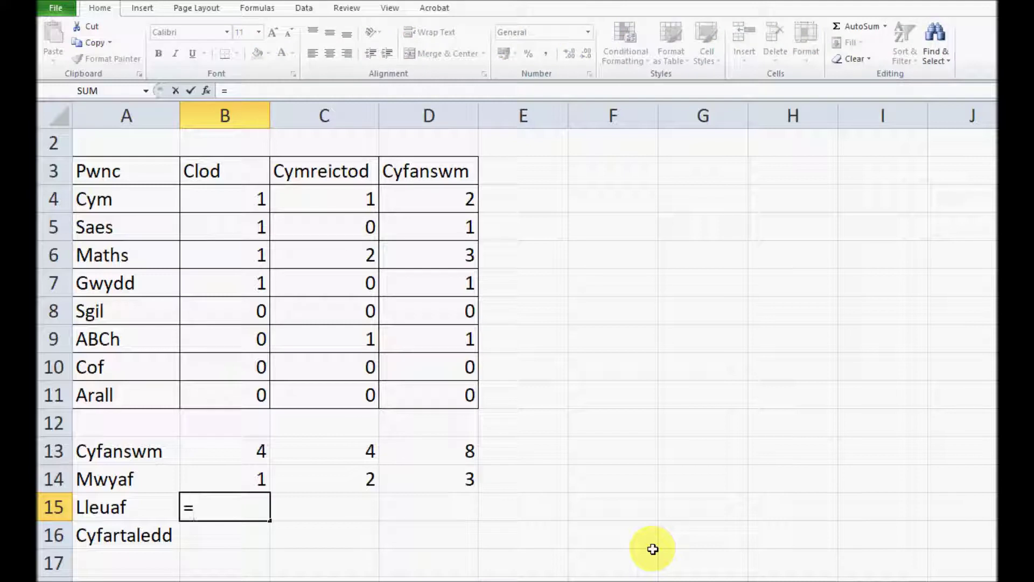
type("min")
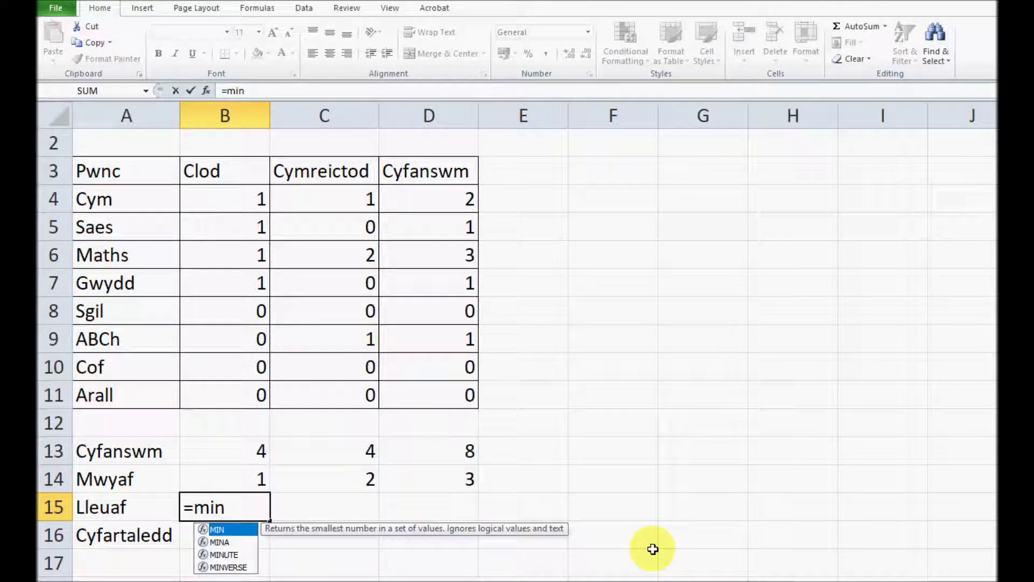
type("(")
left_click_drag(261, 204, 260, 396)
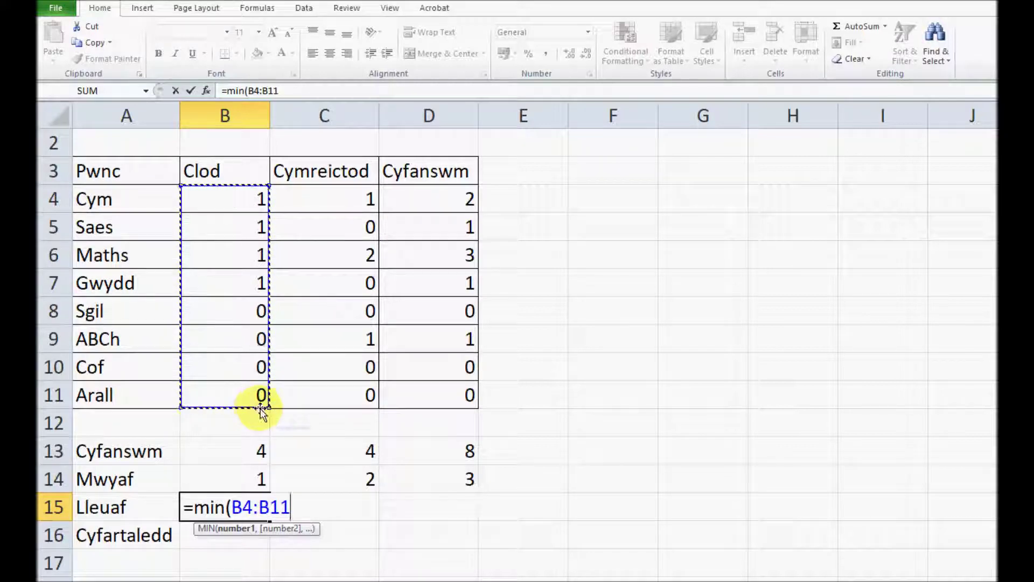
key("Return")
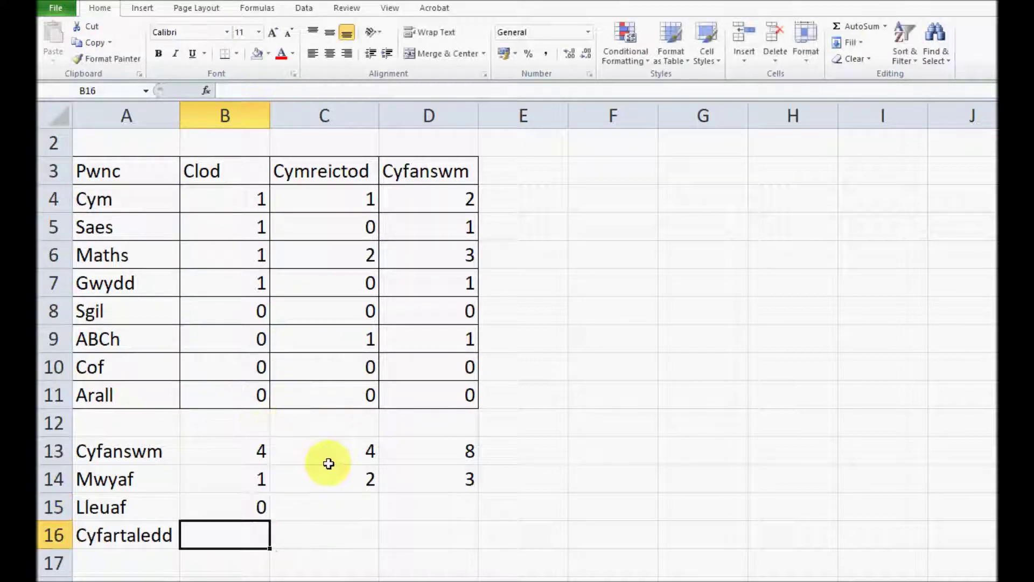
- Find the lowest Cymreictod value in C15 with a MIN of C4:C11
left_click(349, 505)
type("=")
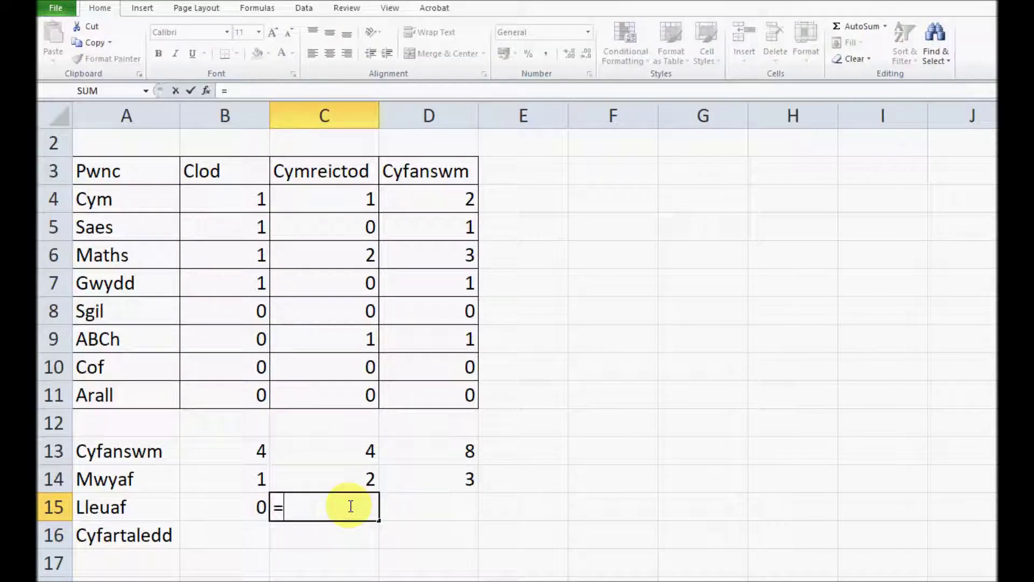
type("ma")
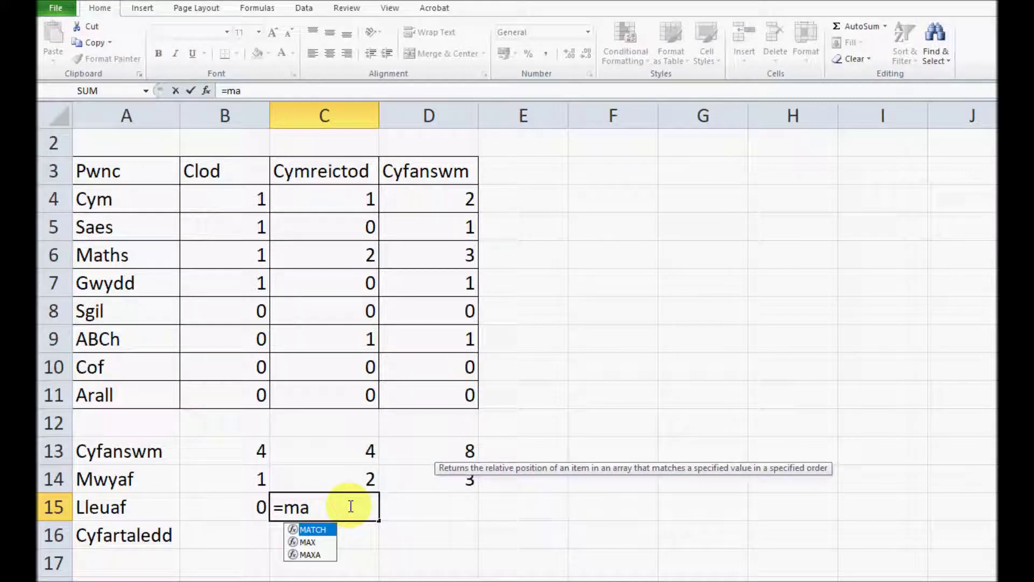
key("BackSpace")
type("i")
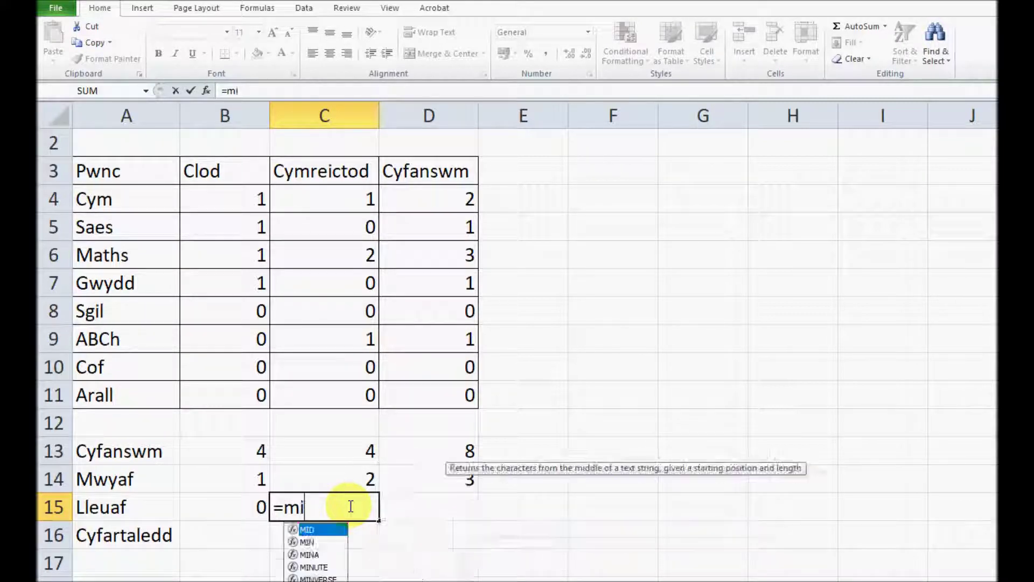
type("n(")
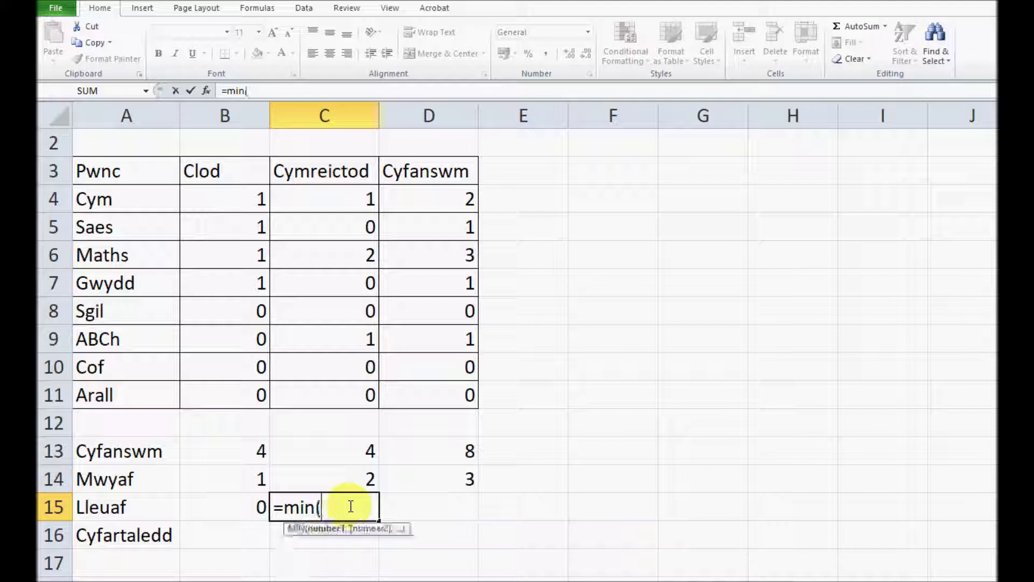
left_click(358, 199)
left_click_drag(357, 198, 339, 396)
key("Return")
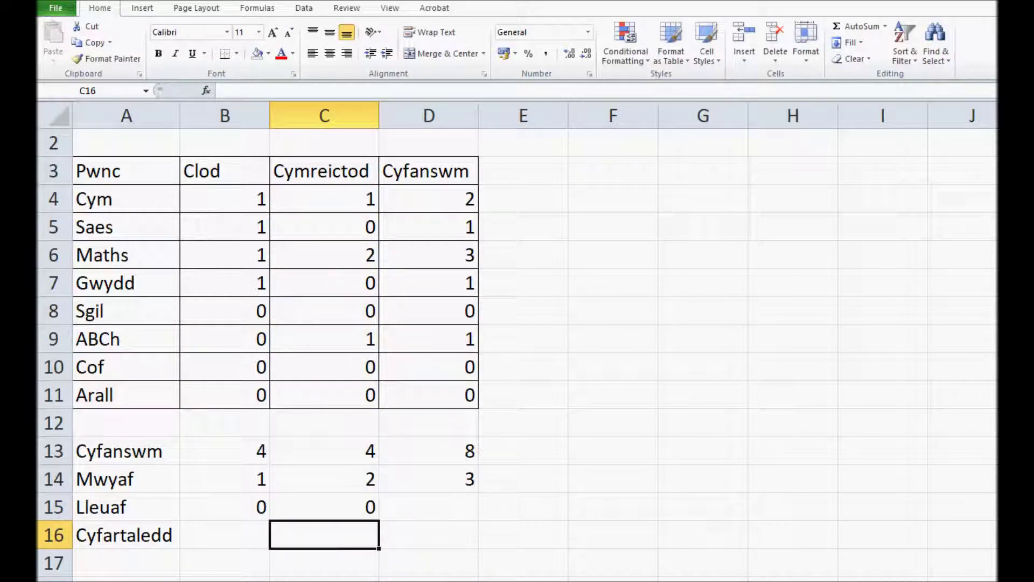
- Copy the MIN formula from C15 across to D15 and select B16 in the Cyfartaledd row
left_click(347, 502)
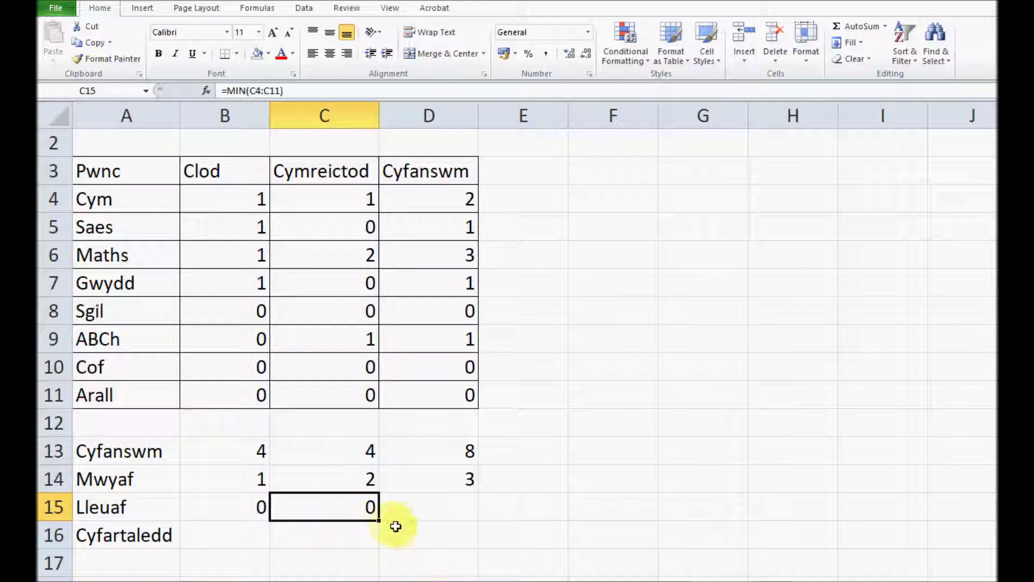
left_click_drag(381, 521, 473, 523)
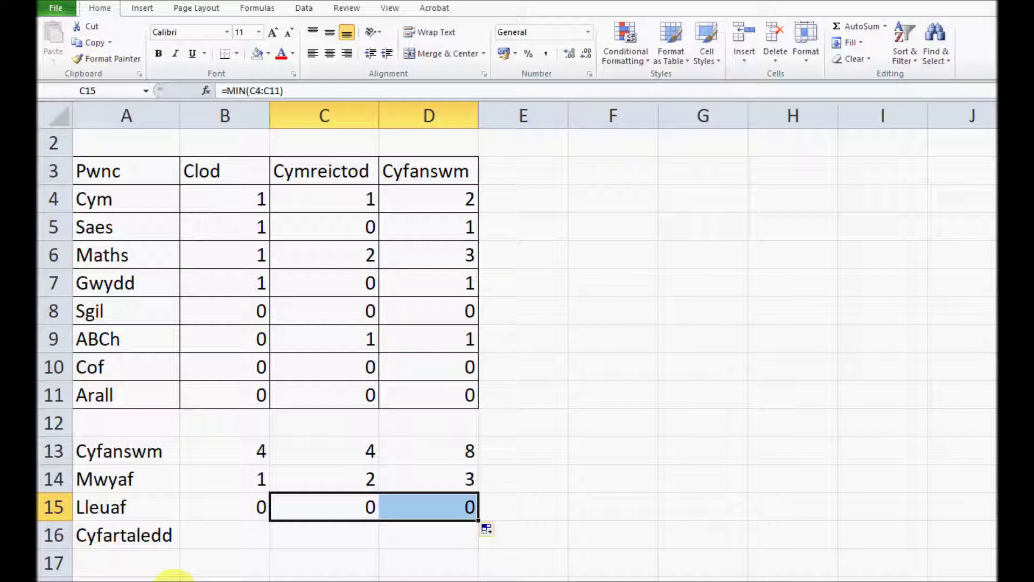
left_click(226, 534)
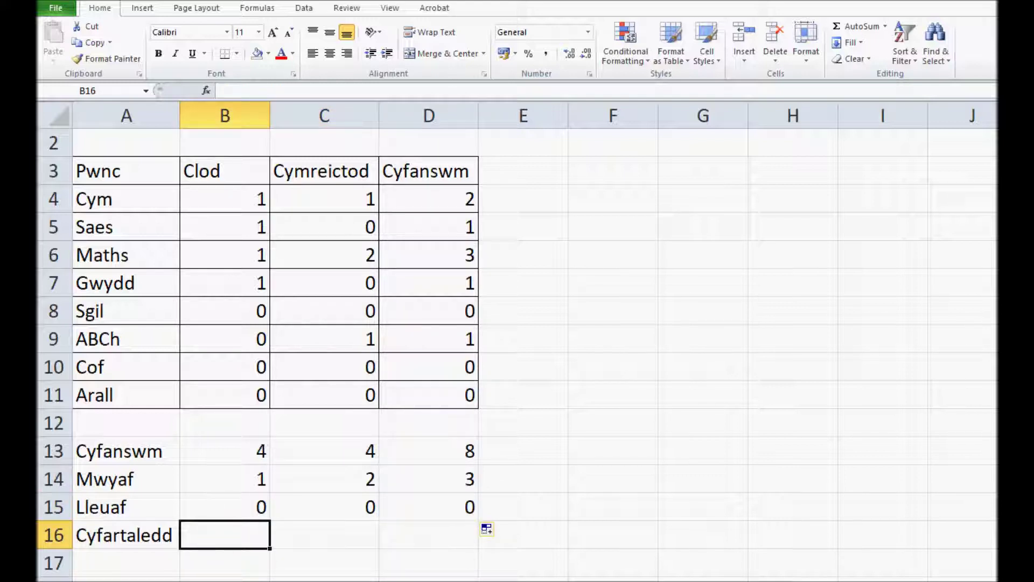
- Calculate the average Clod value in B16 with an AVERAGE of B4:B11
type("=")
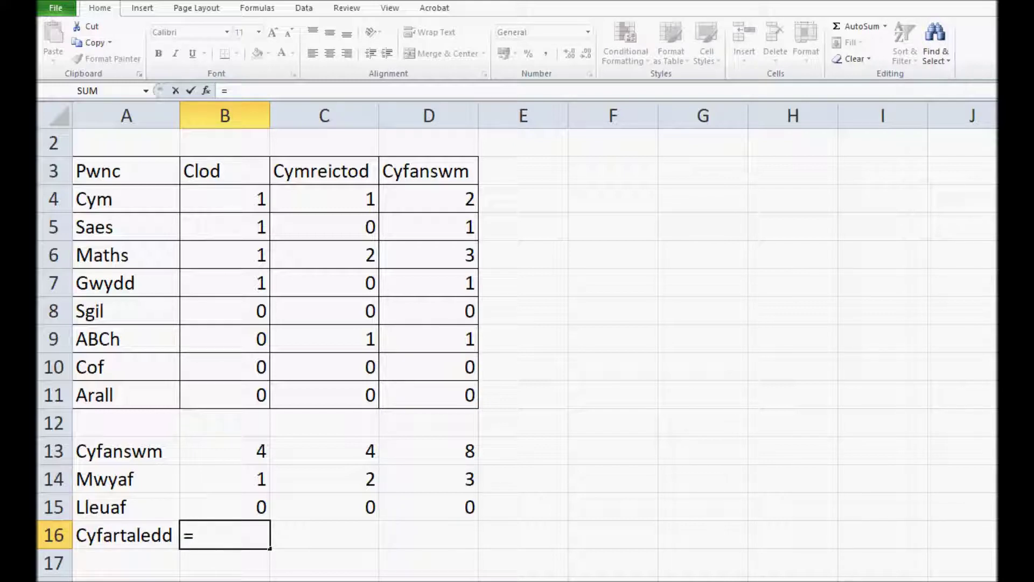
type("average(")
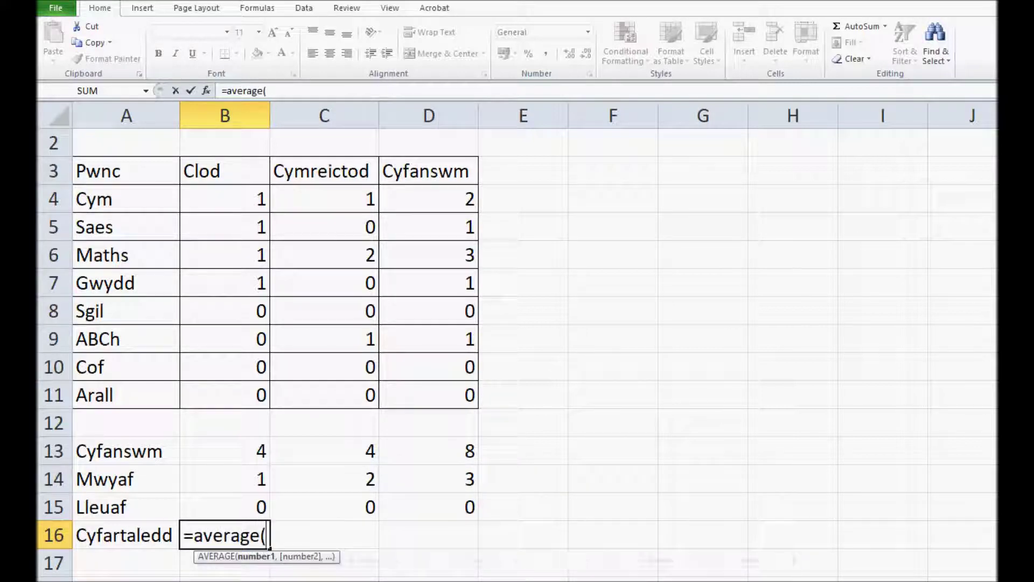
left_click_drag(264, 199, 243, 396)
key("Return")
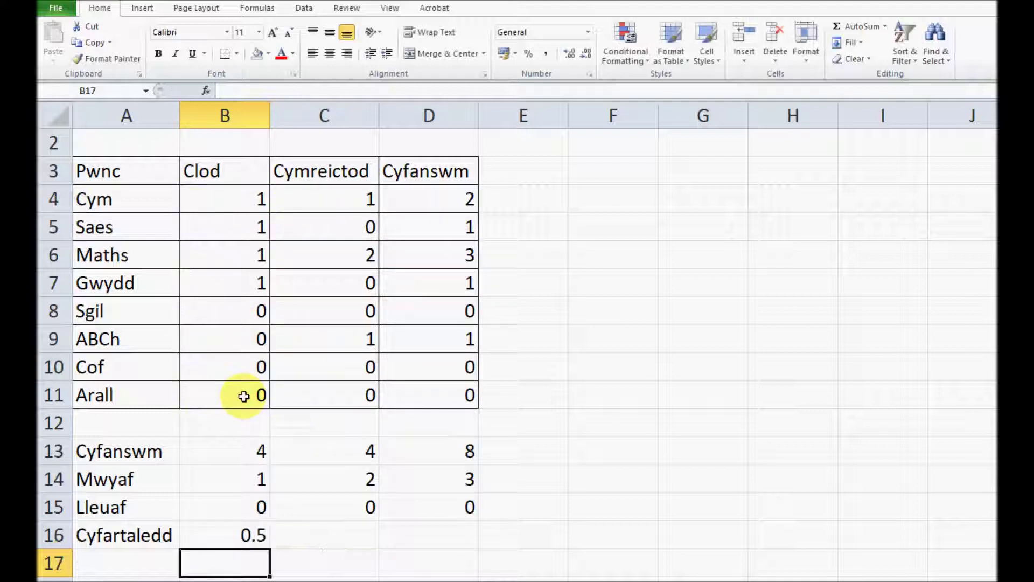
- Copy the AVERAGE formula from B16 across to D16 and check the copied cells in the Cyfartaledd row
left_click(249, 536)
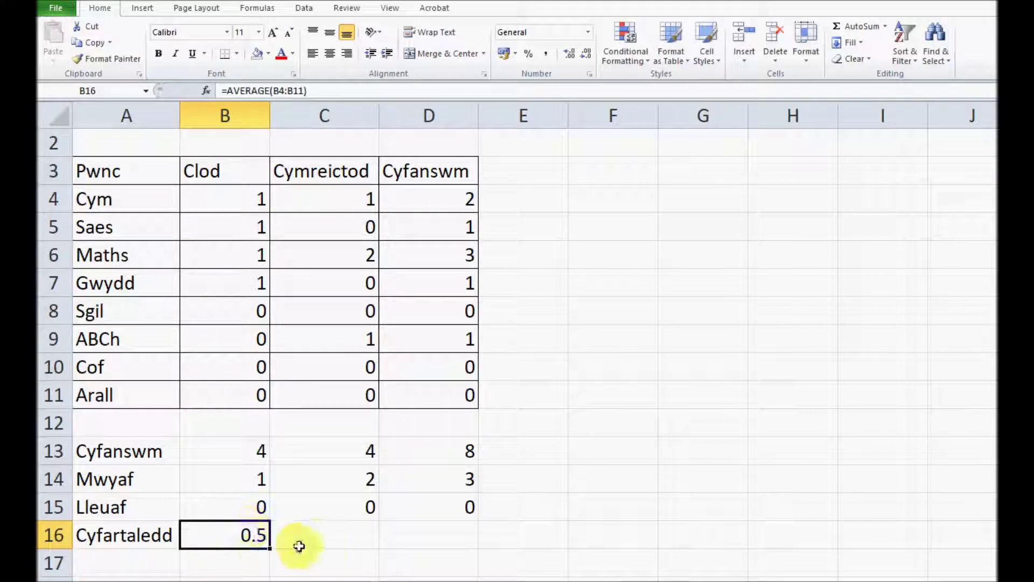
left_click_drag(271, 550, 434, 545)
left_click(322, 537)
left_click(468, 536)
left_click(358, 534)
- Show the Clod average in B16 with two decimal places and select the Cymreictod average in C16
left_click(231, 535)
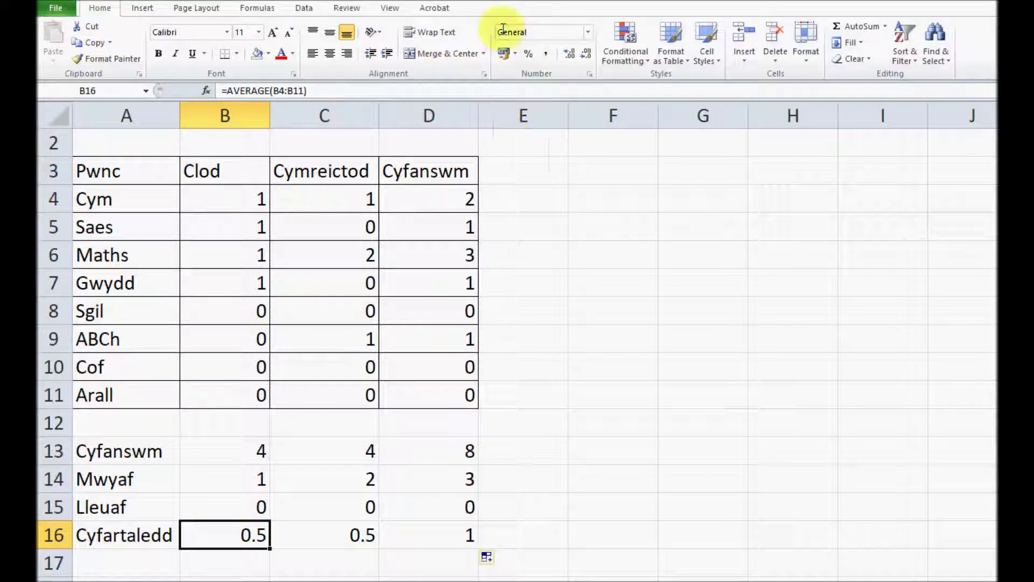
left_click(587, 55)
left_click(570, 55)
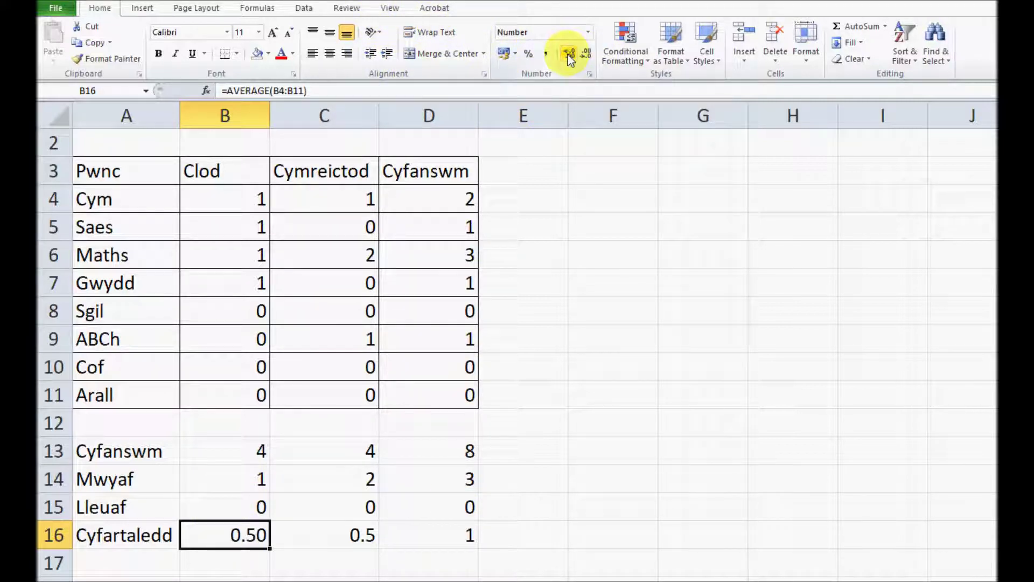
left_click(340, 533)
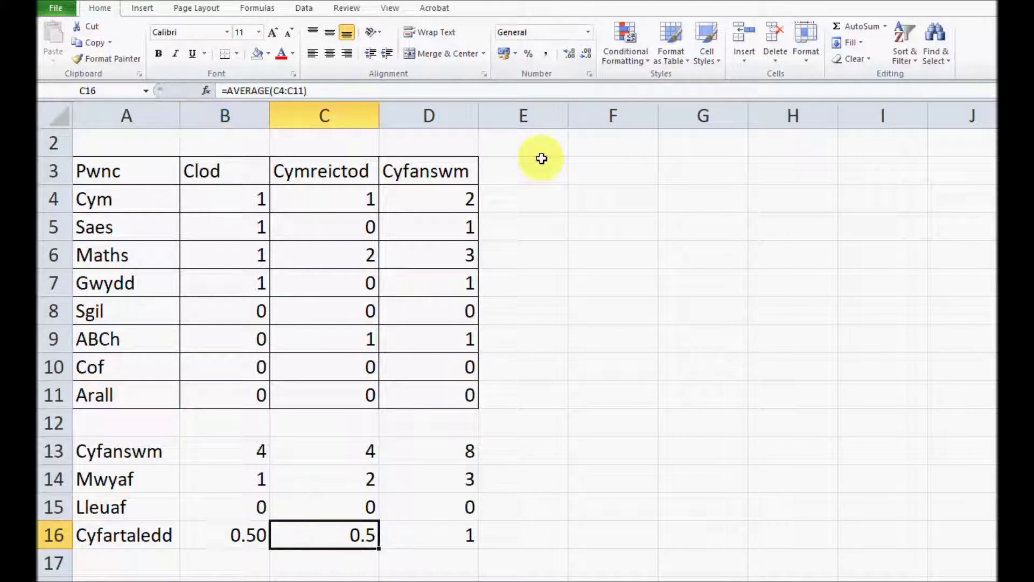